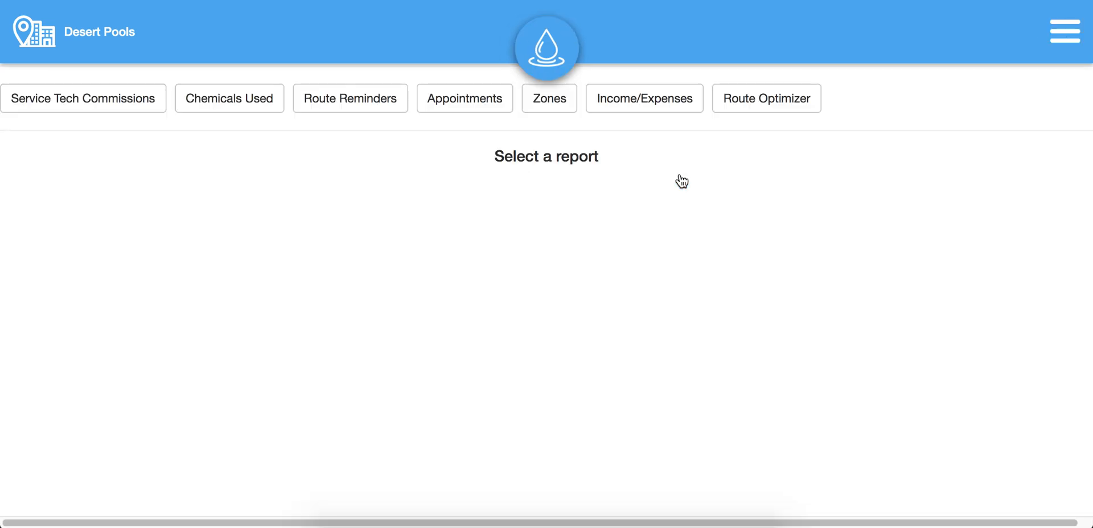
# - Open the Route Optimizer report and review the overall total stops, total drive time and total miles
pyautogui.click(779, 103)
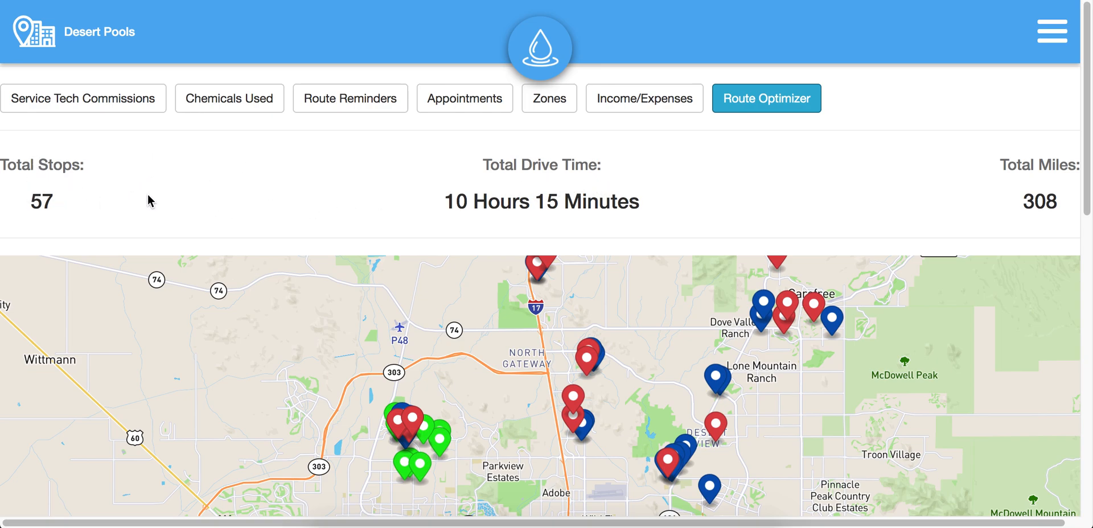
pyautogui.doubleClick(34, 200)
pyautogui.click(396, 165)
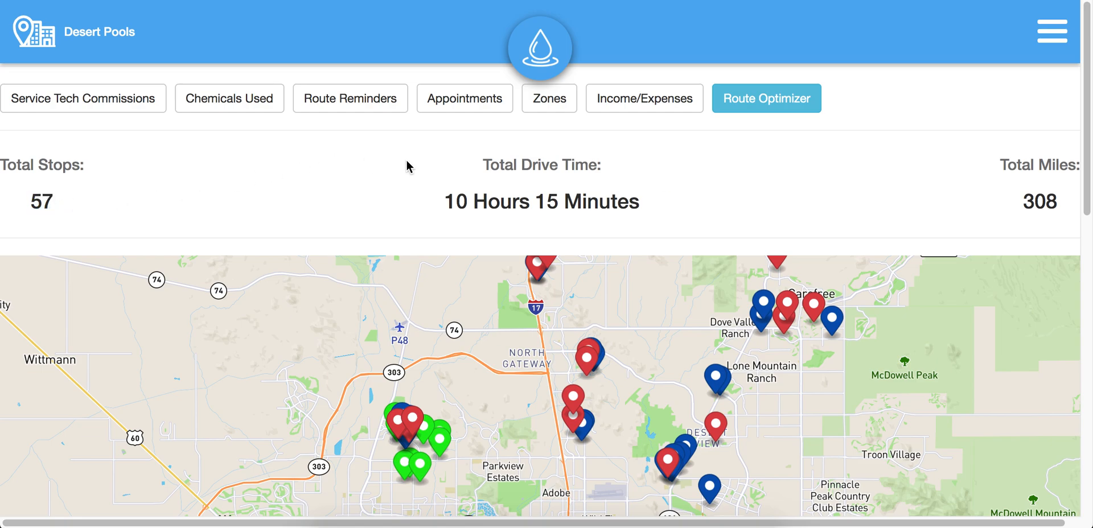
pyautogui.tripleClick(639, 198)
pyautogui.click(691, 188)
pyautogui.doubleClick(1053, 205)
pyautogui.click(1055, 208)
# - Examine the route map around the cluster of green pins closely enough to read each pin's technician, day and stop number
pyautogui.scroll(-5, 3, 186)
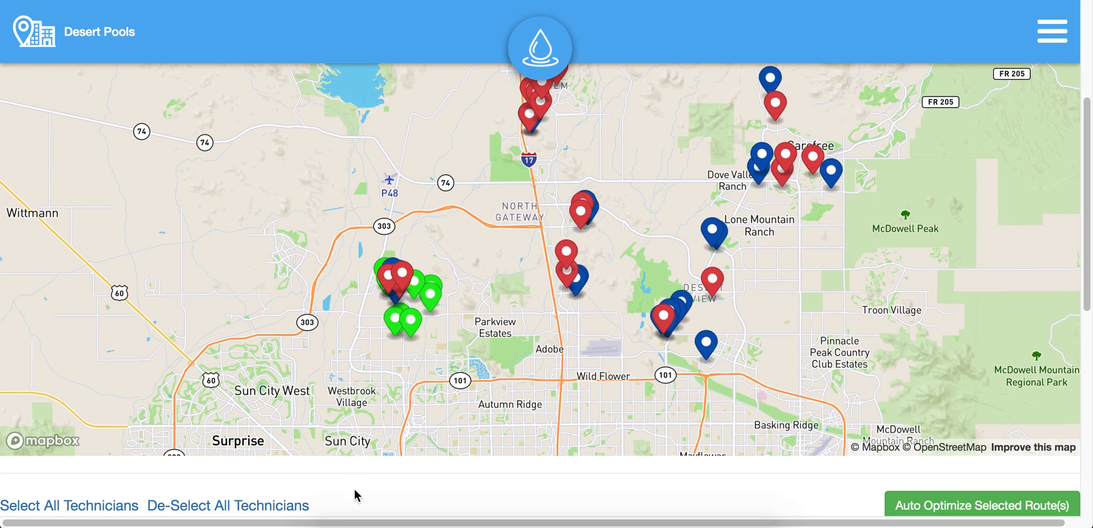
pyautogui.scroll(1, 354, 489)
pyautogui.moveTo(520, 296); pyautogui.dragTo(515, 319)
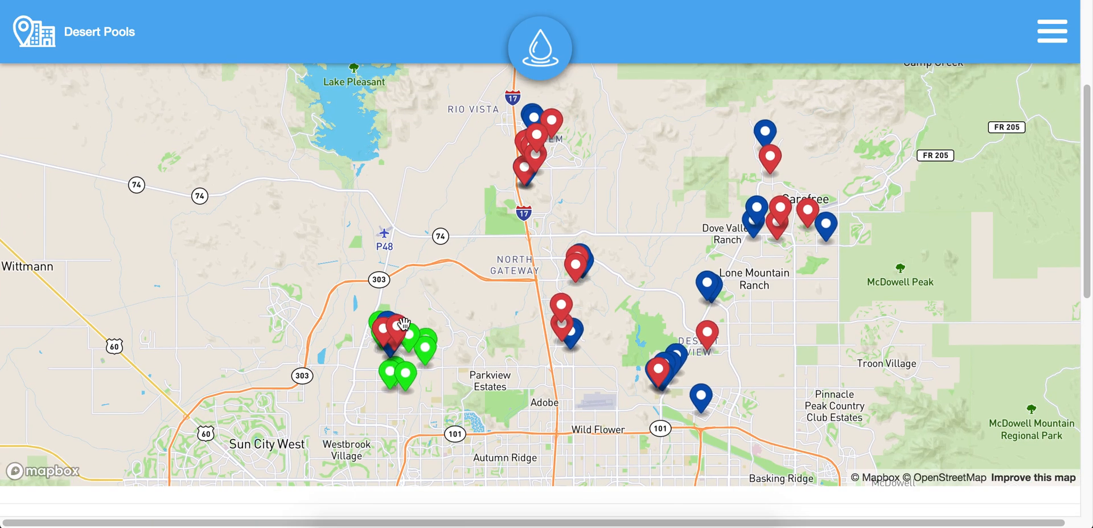
pyautogui.scroll(1, 420, 370)
pyautogui.scroll(5, 420, 370)
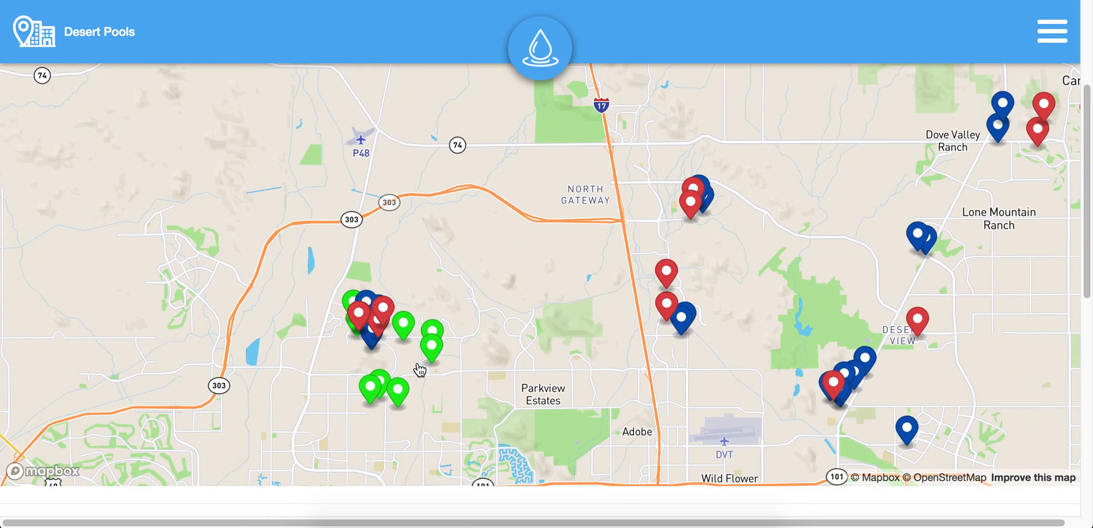
pyautogui.scroll(1, 414, 326)
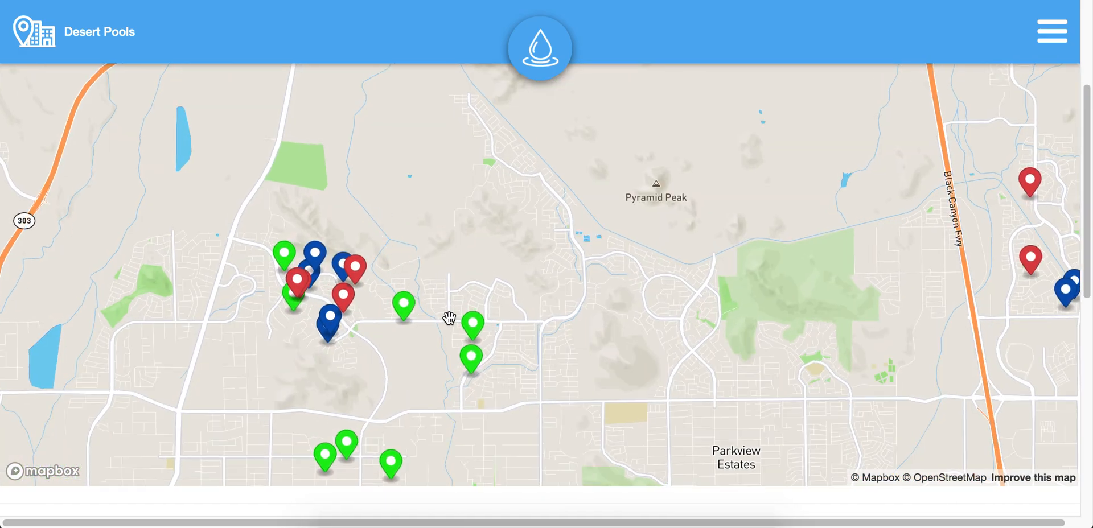
pyautogui.scroll(3, 424, 356)
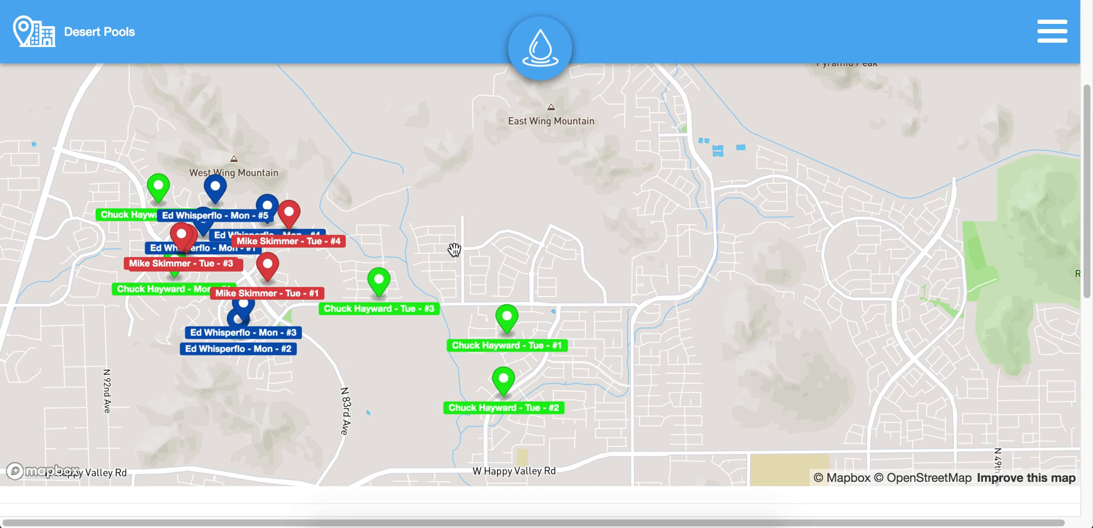
# - Check which customer belongs to the green technician's Tuesday stop #3 on the map, then dismiss the pop-up
pyautogui.moveTo(454, 247); pyautogui.dragTo(496, 245)
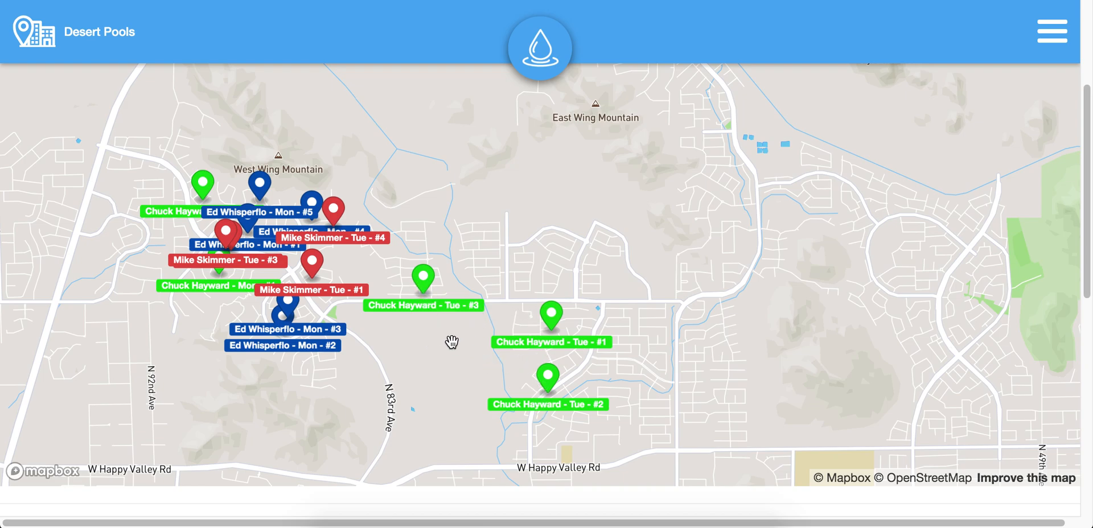
pyautogui.click(424, 288)
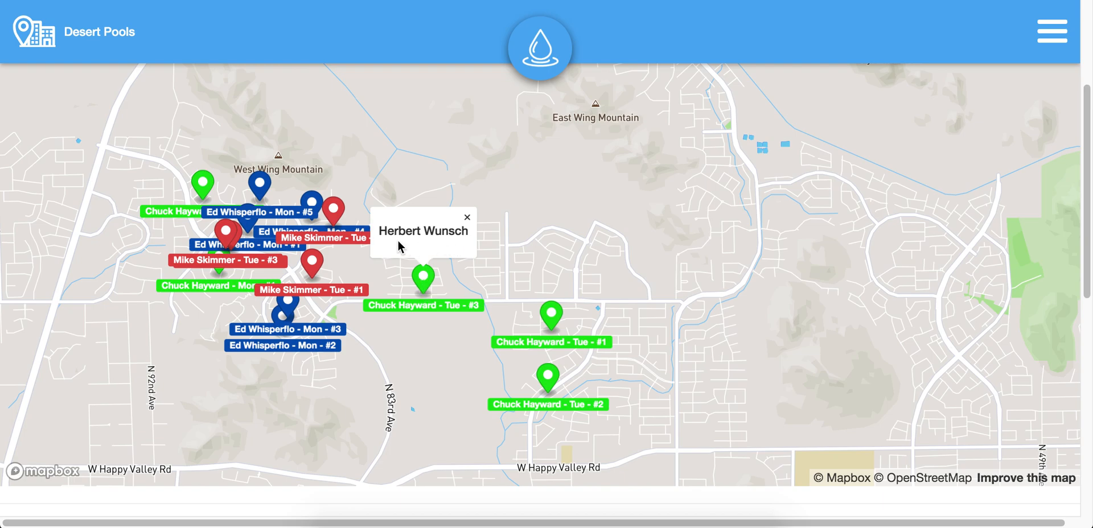
pyautogui.click(467, 220)
pyautogui.scroll(-2, 9, 146)
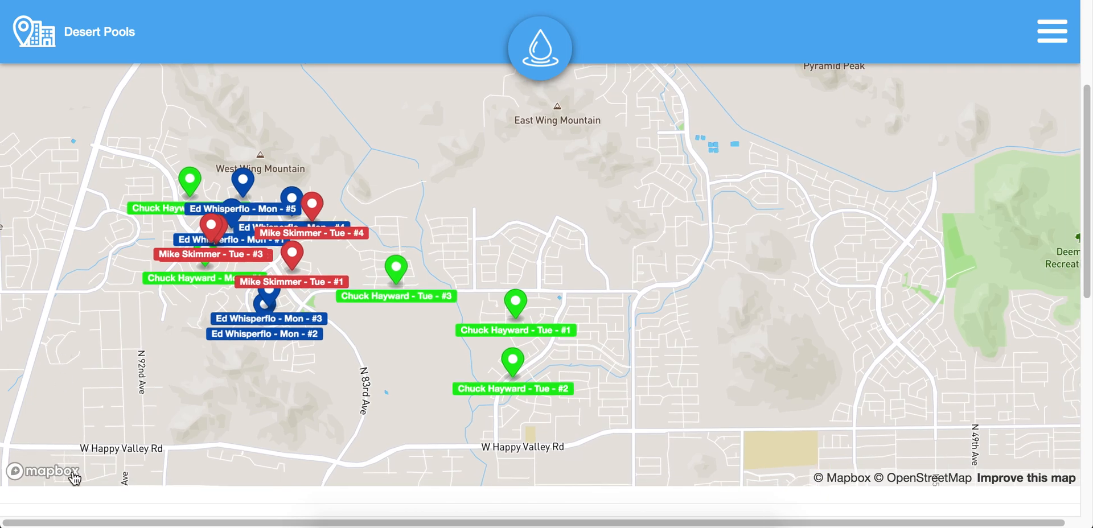
# - Review the total stops, drive time and miles on the green technician's card below the map
pyautogui.scroll(-5, 44, 500)
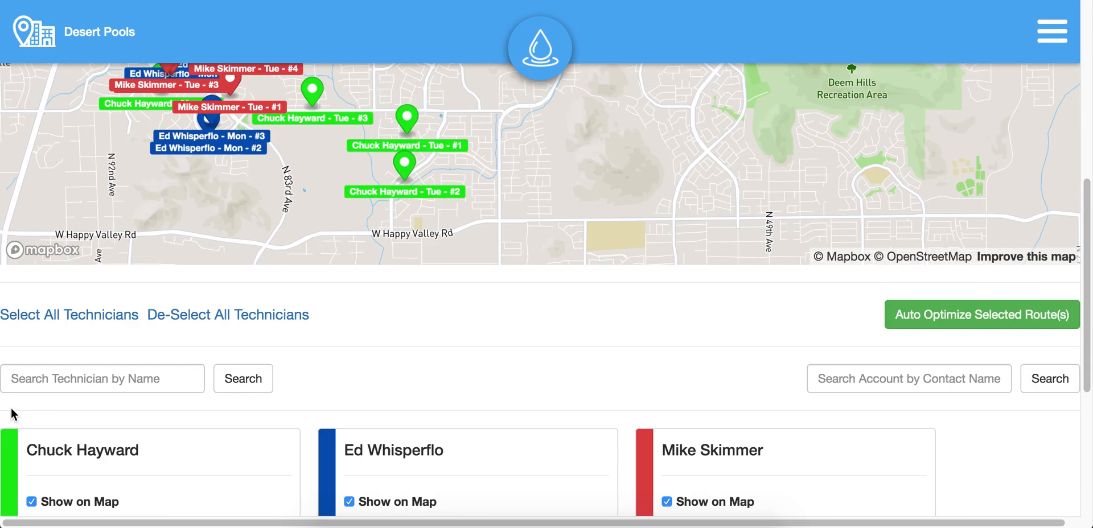
pyautogui.scroll(-4, 13, 414)
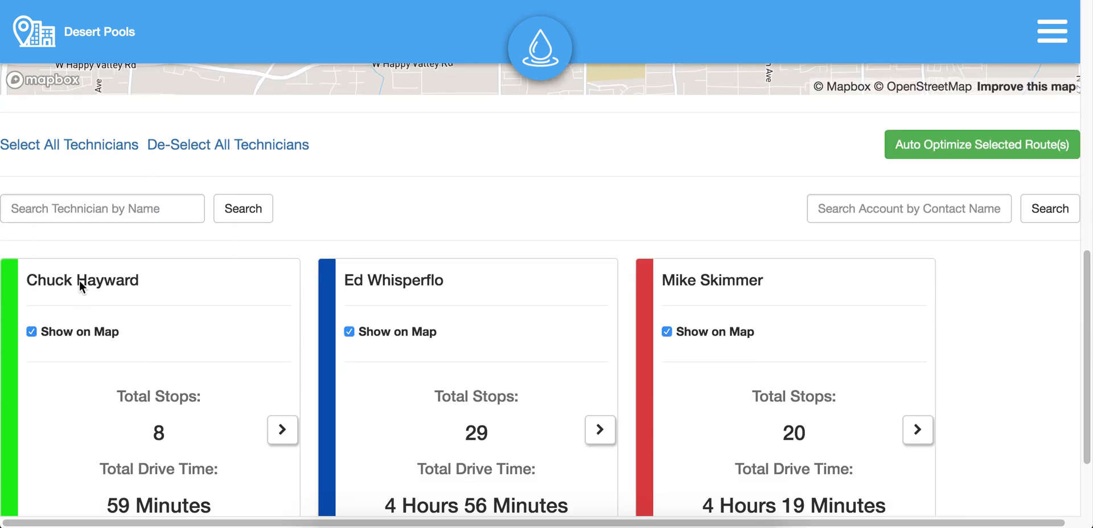
pyautogui.scroll(-1, 321, 264)
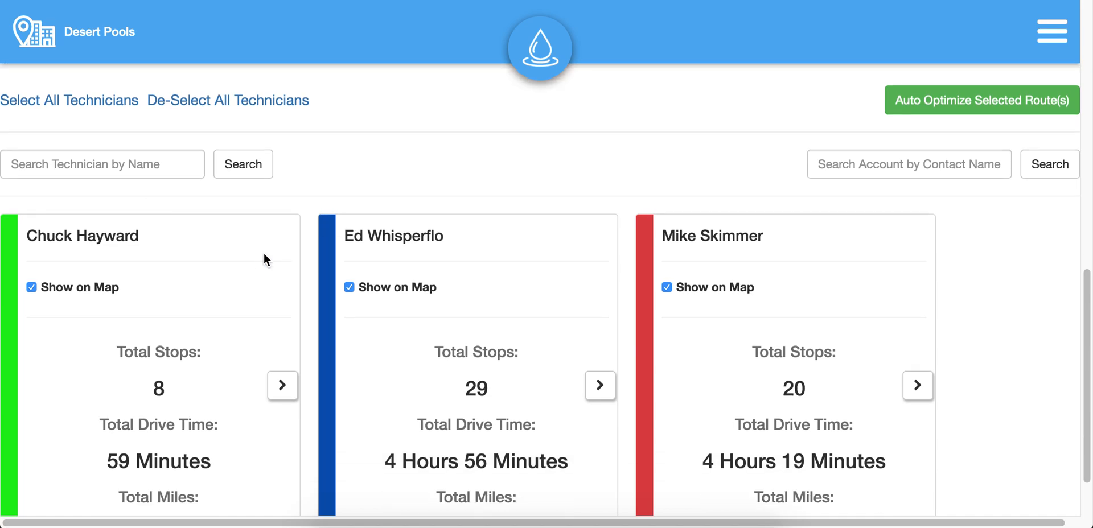
pyautogui.scroll(-2, 260, 268)
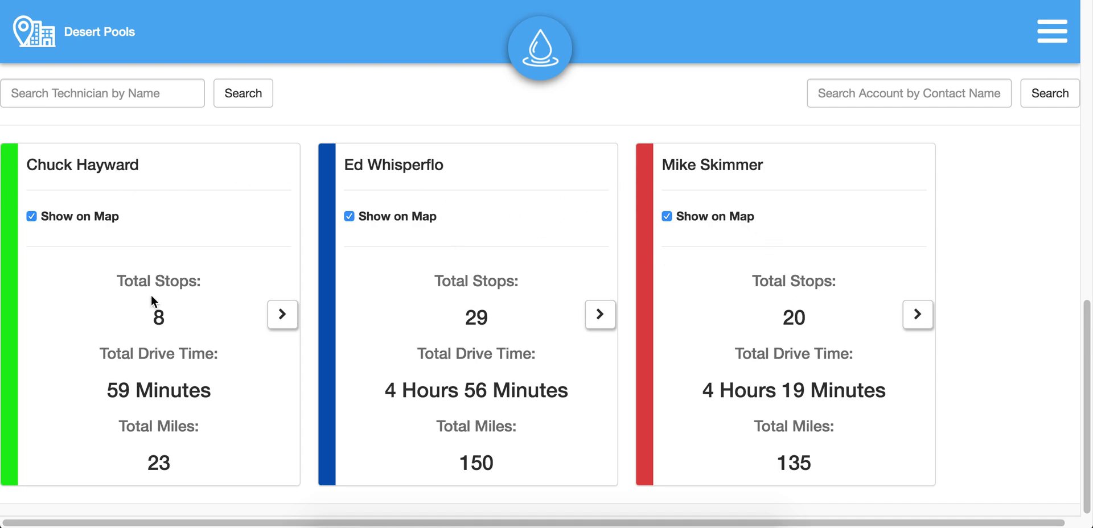
pyautogui.moveTo(107, 390); pyautogui.dragTo(221, 402)
pyautogui.click(147, 453)
pyautogui.click(198, 466)
# - Expand the green technician's daily routes and review Monday's totals and maximum allowed stops
pyautogui.click(283, 315)
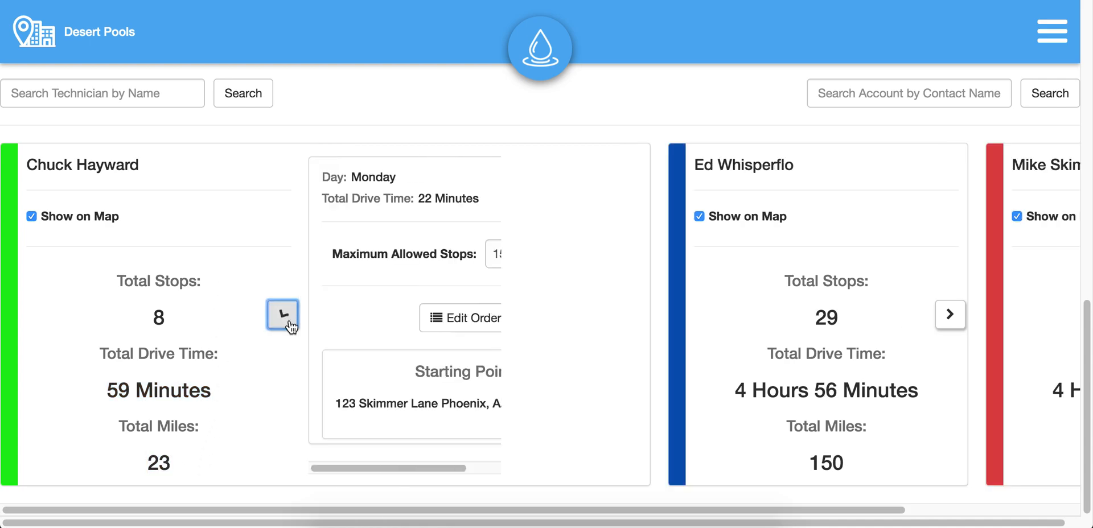
pyautogui.click(280, 263)
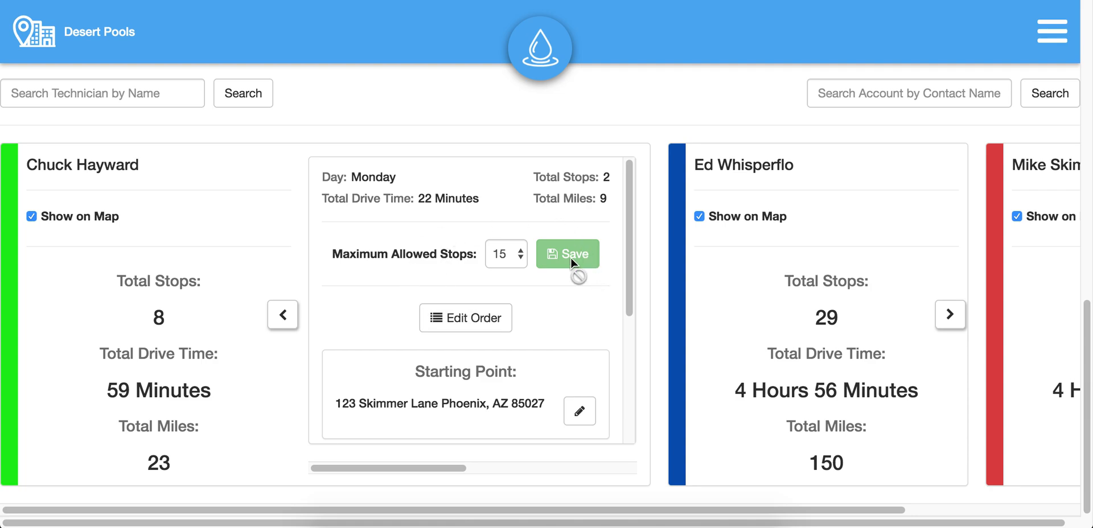
pyautogui.moveTo(352, 174); pyautogui.dragTo(422, 195)
pyautogui.click(431, 181)
pyautogui.scroll(-1, 398, 251)
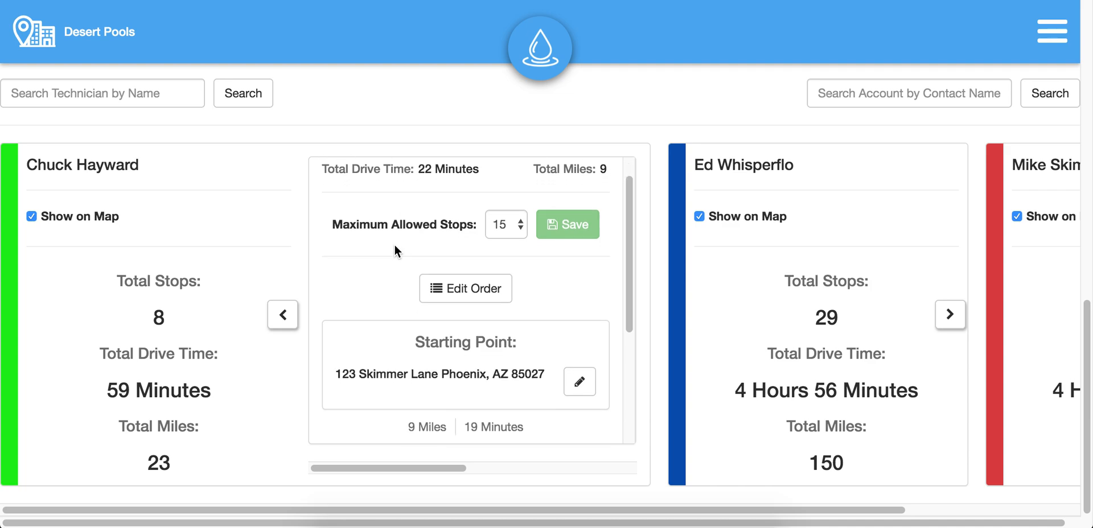
pyautogui.scroll(1, 399, 220)
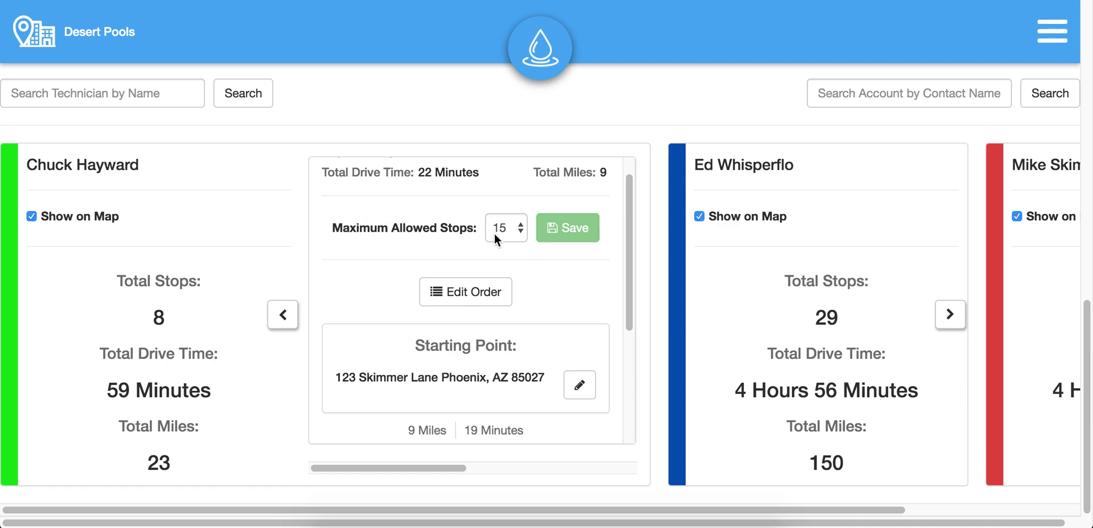
# - Read through Monday's route, from the order editing option and starting point to the last stop and its times
pyautogui.scroll(-1, 383, 248)
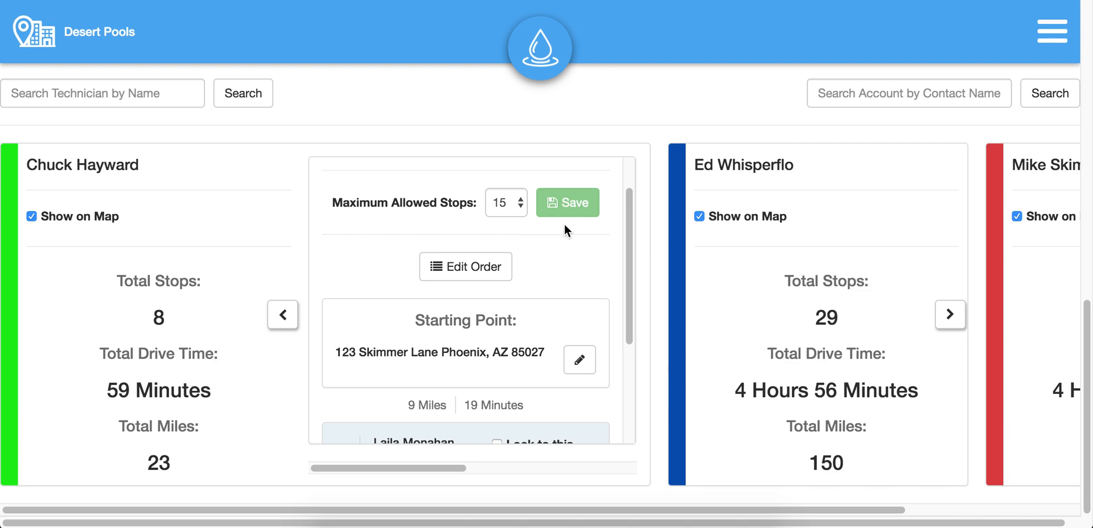
pyautogui.scroll(-2, 459, 242)
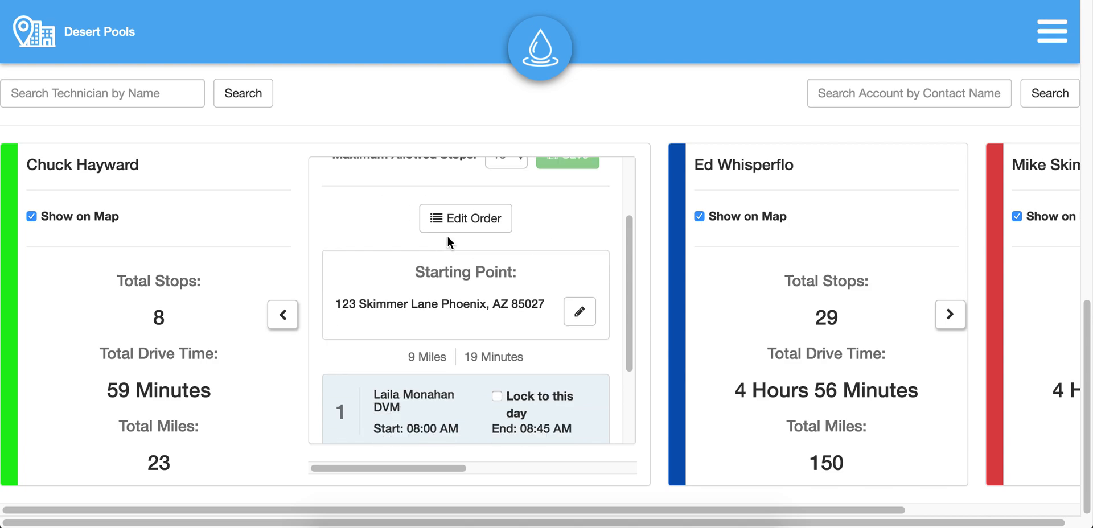
pyautogui.scroll(-1, 473, 228)
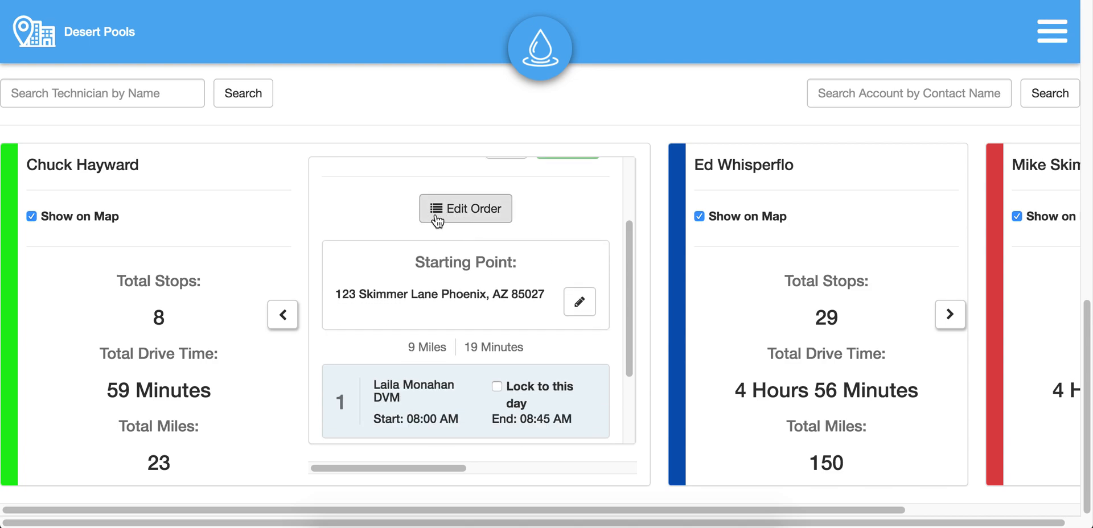
pyautogui.scroll(-2, 401, 245)
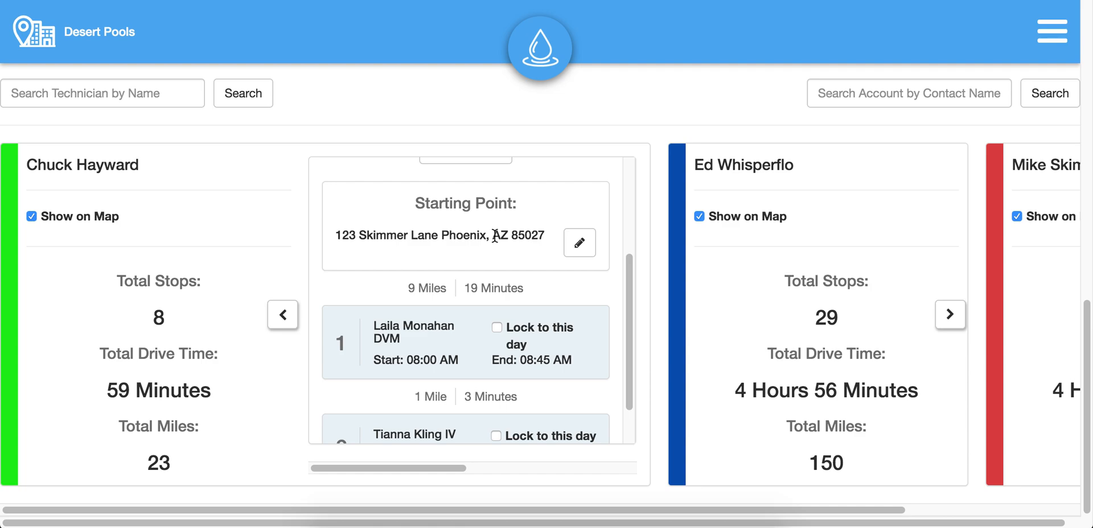
pyautogui.scroll(-2, 460, 238)
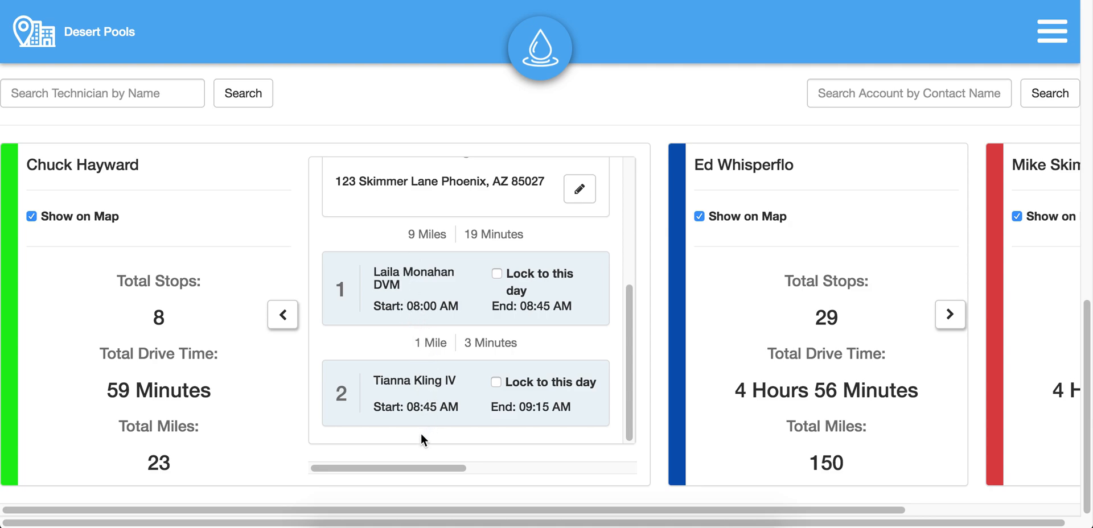
# - Show the green technician's Tuesday route and check the miles and drive time between its second and third stops
pyautogui.moveTo(395, 467); pyautogui.dragTo(554, 463)
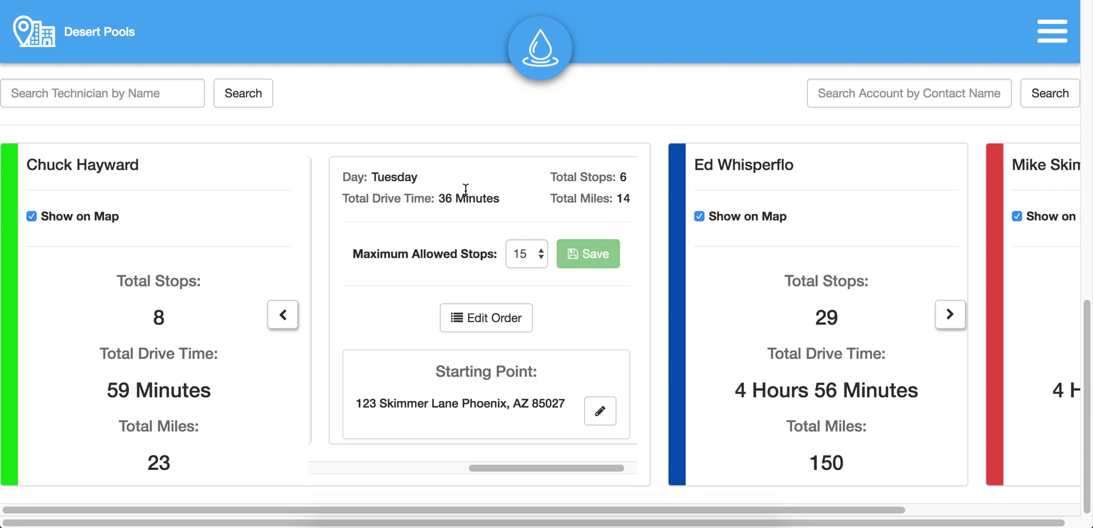
pyautogui.scroll(-2, 387, 281)
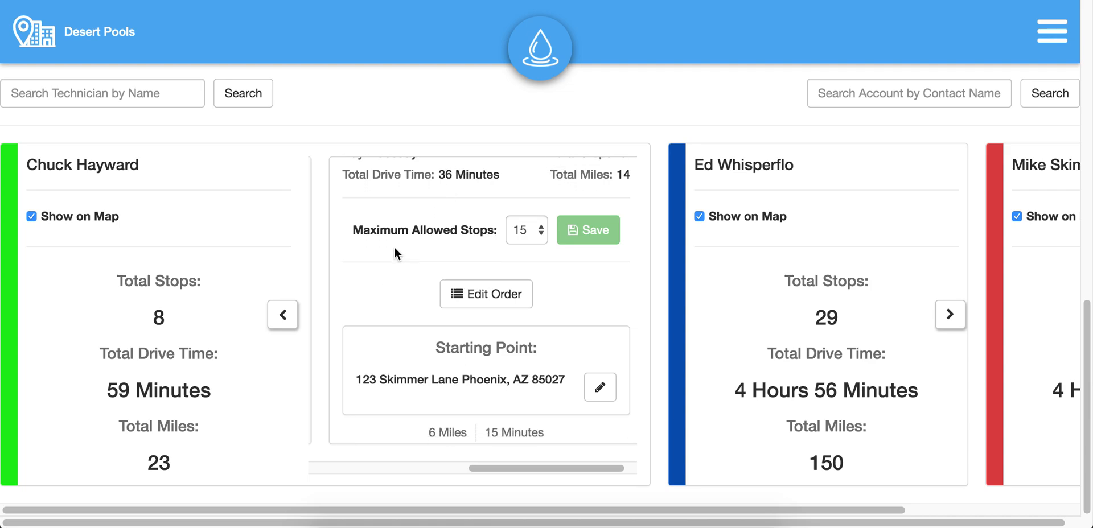
pyautogui.scroll(-5, 395, 252)
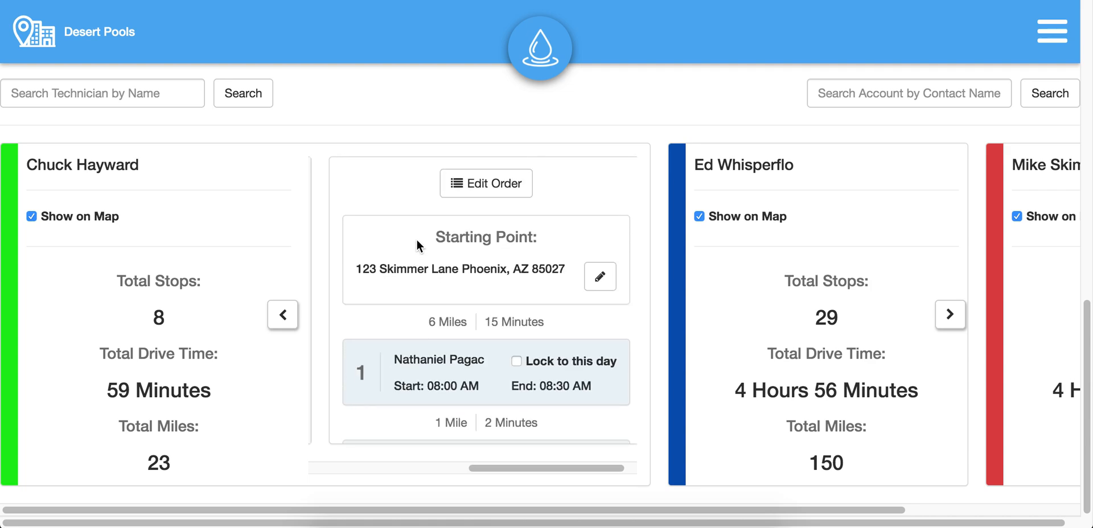
pyautogui.scroll(-8, 416, 245)
pyautogui.scroll(-3, 407, 262)
pyautogui.moveTo(432, 262); pyautogui.dragTo(537, 260)
pyautogui.click(538, 259)
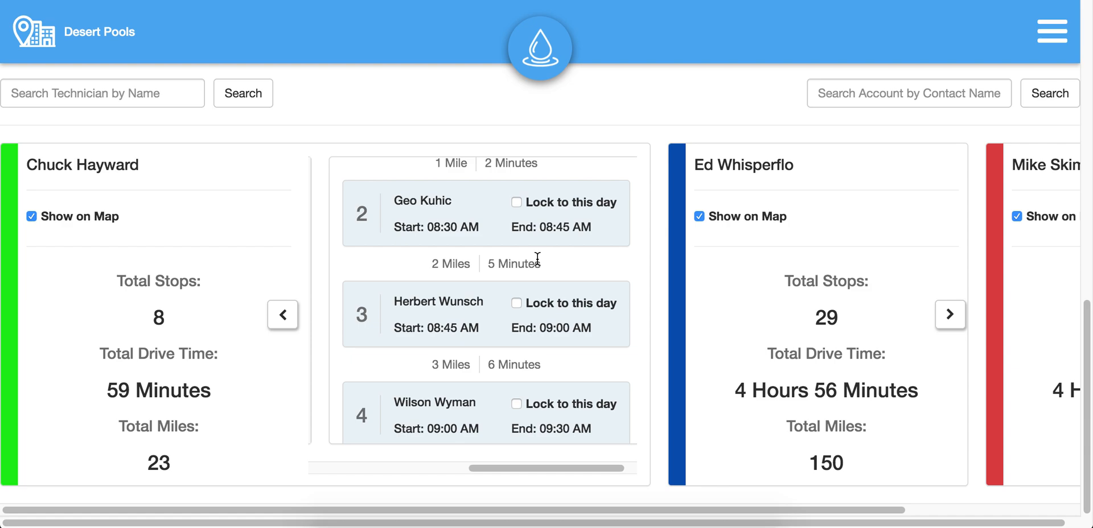
# - Examine the customers, scheduled times and travel legs of Tuesday's second to fifth stops, then return to the route's first stop
pyautogui.tripleClick(413, 197)
pyautogui.tripleClick(429, 301)
pyautogui.scroll(-1, 453, 290)
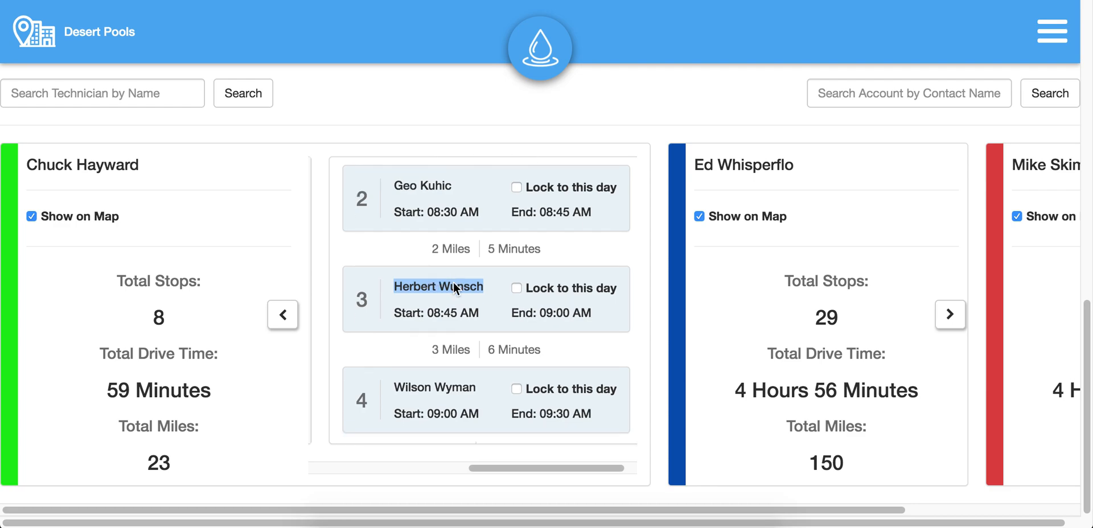
pyautogui.scroll(-3, 456, 287)
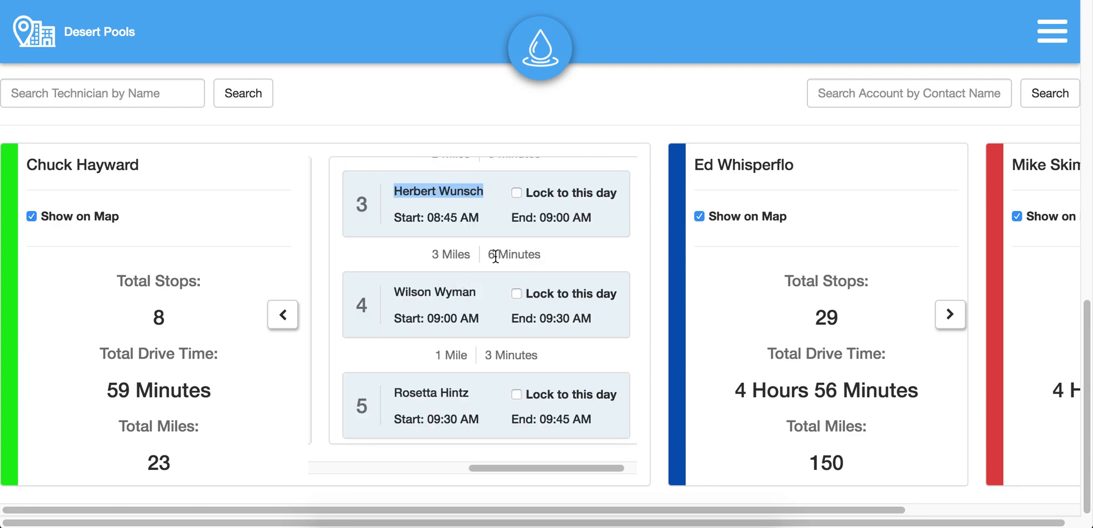
pyautogui.click(558, 244)
pyautogui.scroll(3, 531, 287)
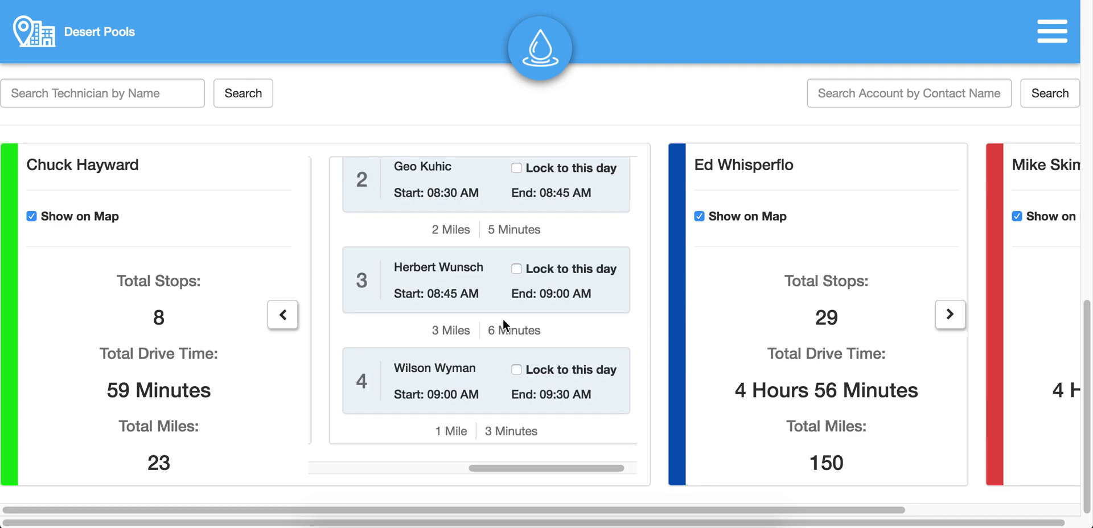
pyautogui.scroll(4, 486, 322)
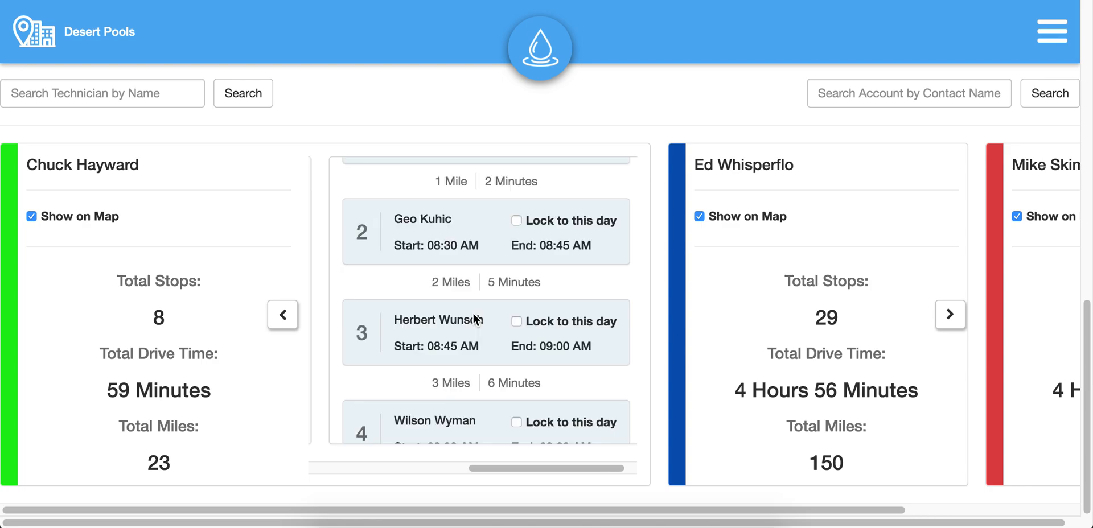
pyautogui.scroll(3, 440, 252)
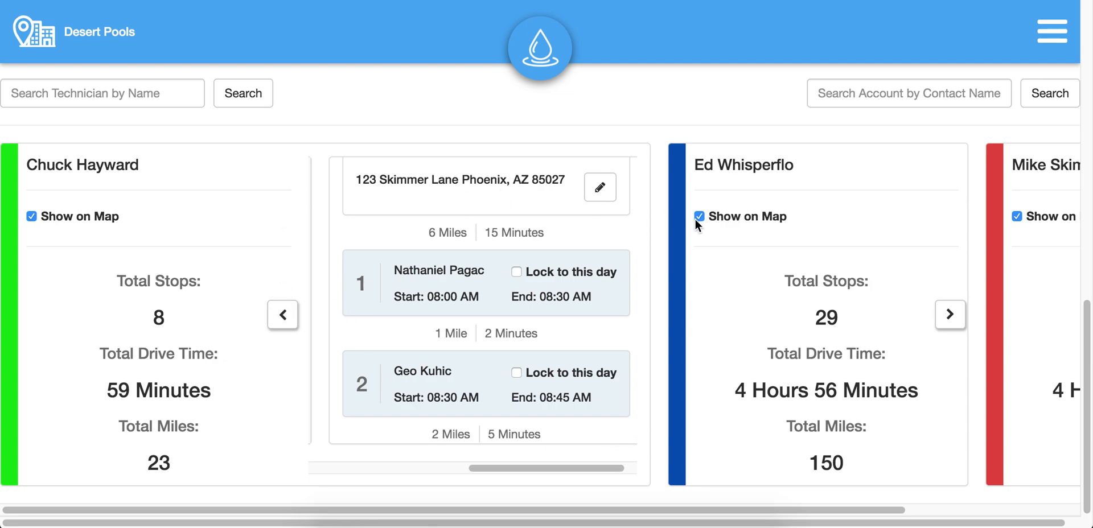
# - Collapse the green technician's daily routes and return to the technician selection and search options above the cards
pyautogui.click(286, 317)
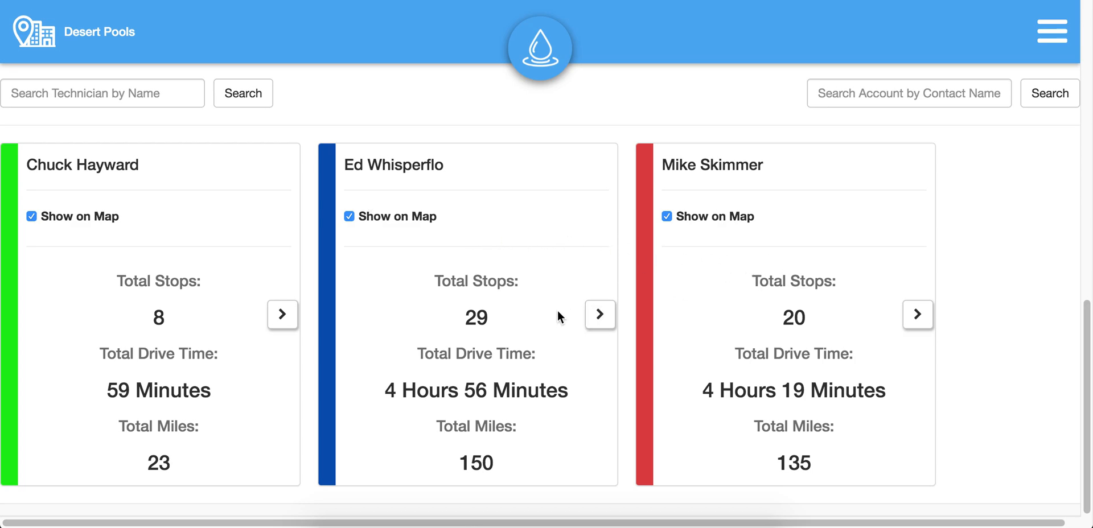
pyautogui.scroll(2, 544, 285)
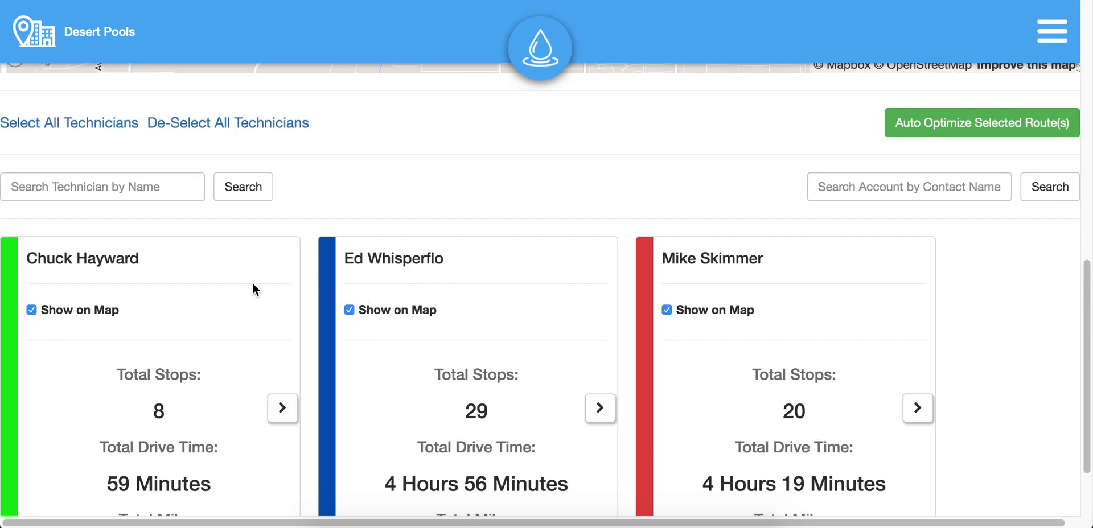
pyautogui.scroll(1, 182, 300)
pyautogui.scroll(1, 159, 290)
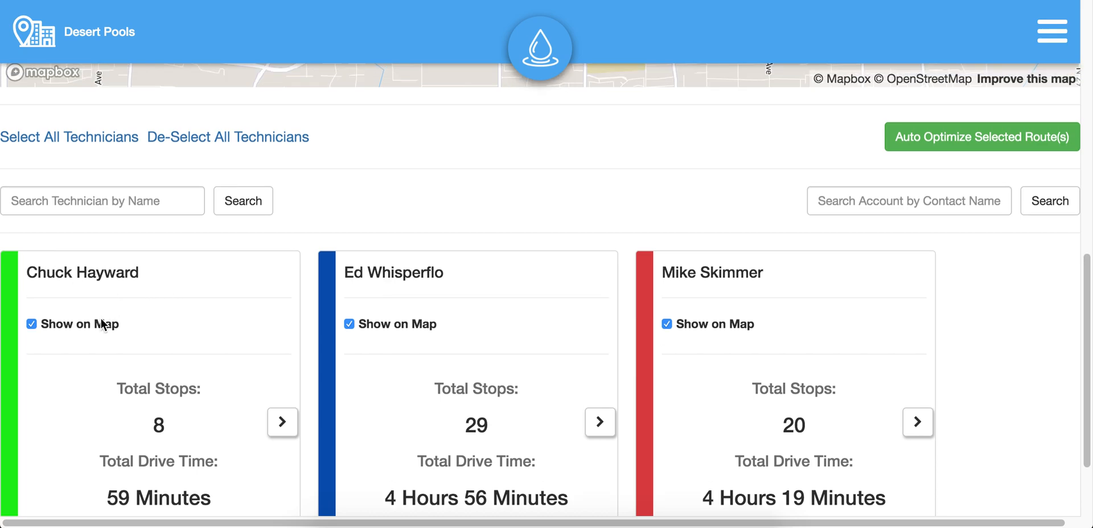
# - De-select all technicians to clear their stops from the route map, and shift the map view slightly
pyautogui.click(205, 142)
pyautogui.scroll(10, 383, 377)
pyautogui.scroll(-6, 515, 273)
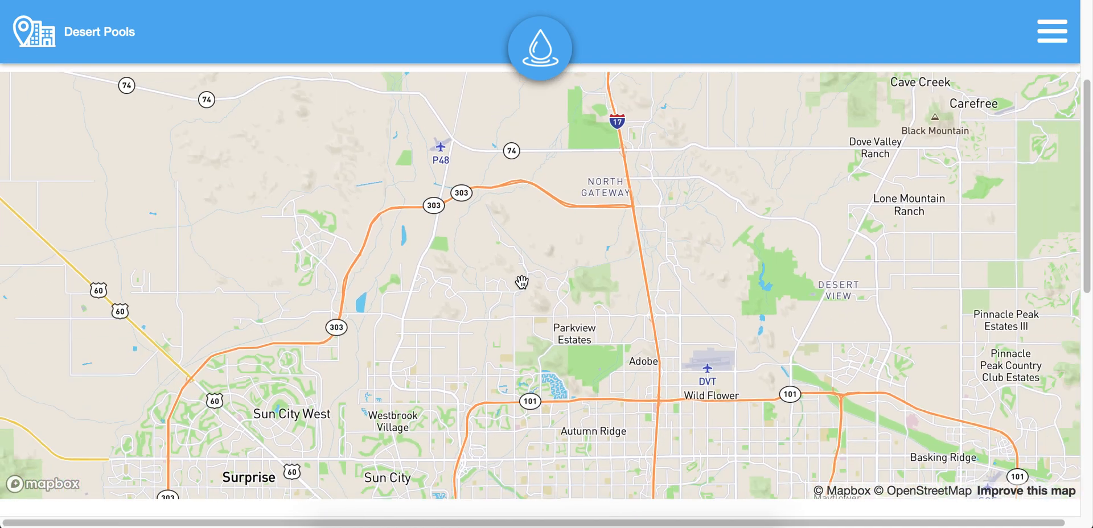
pyautogui.moveTo(589, 350); pyautogui.dragTo(547, 321)
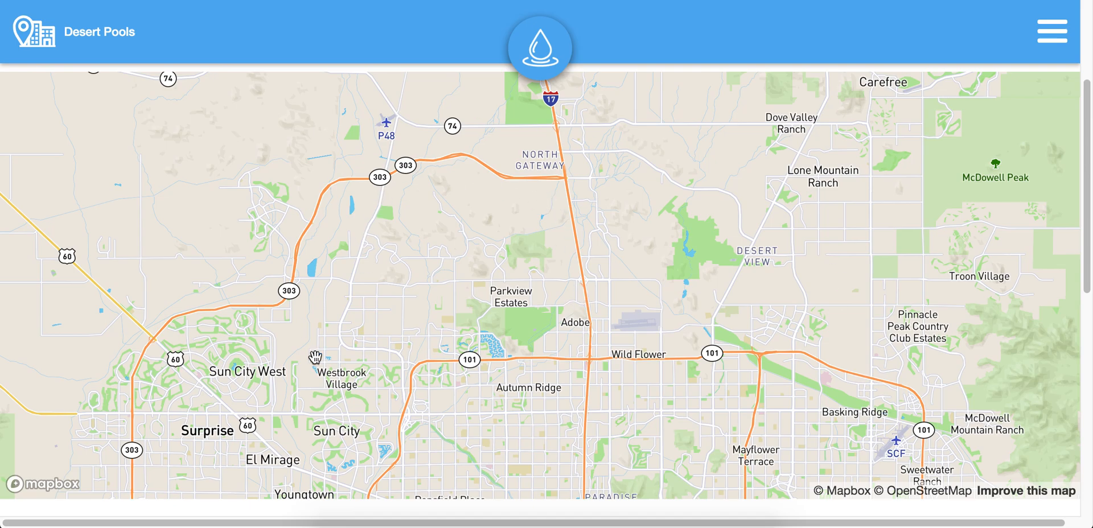
pyautogui.scroll(-5, 163, 513)
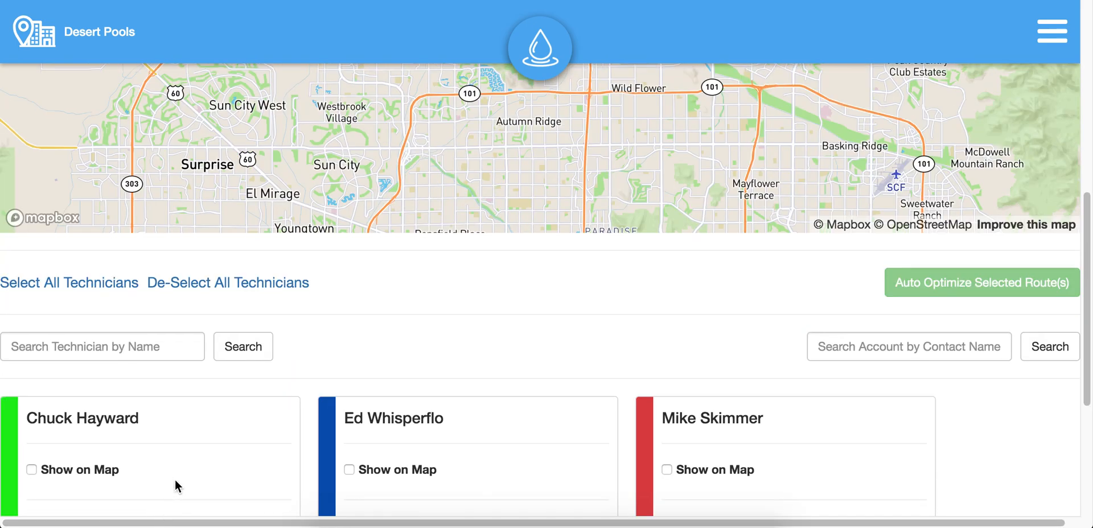
# - Show only the green technician's stops on the map and view their locations
pyautogui.scroll(-2, 176, 481)
pyautogui.click(60, 349)
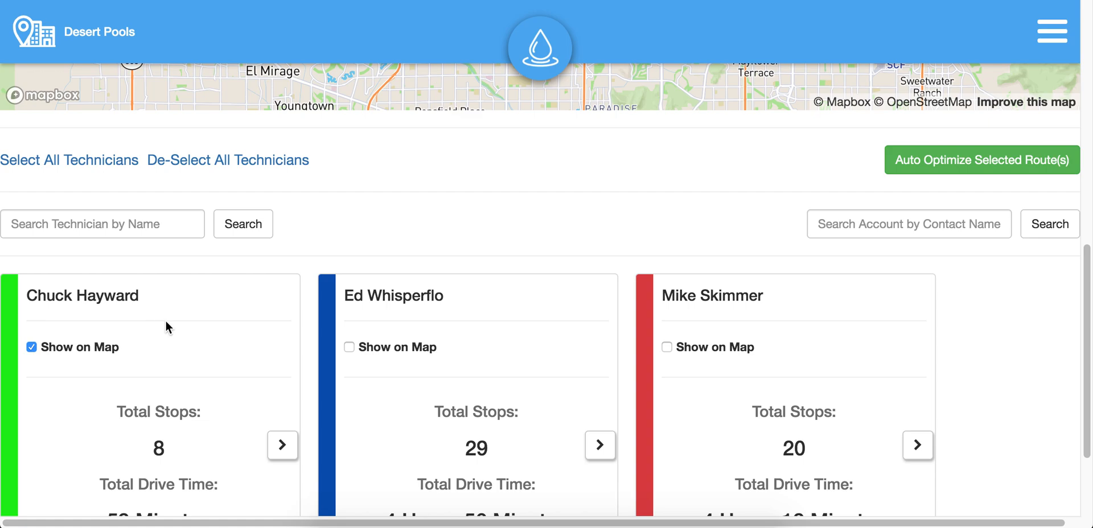
pyautogui.scroll(1, 262, 397)
pyautogui.scroll(3, 439, 422)
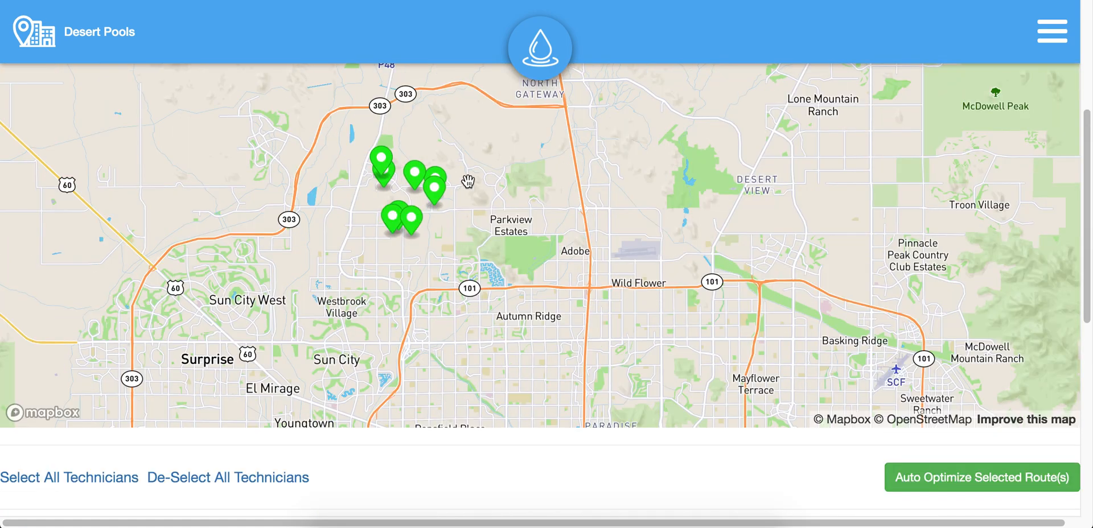
pyautogui.scroll(1, 496, 478)
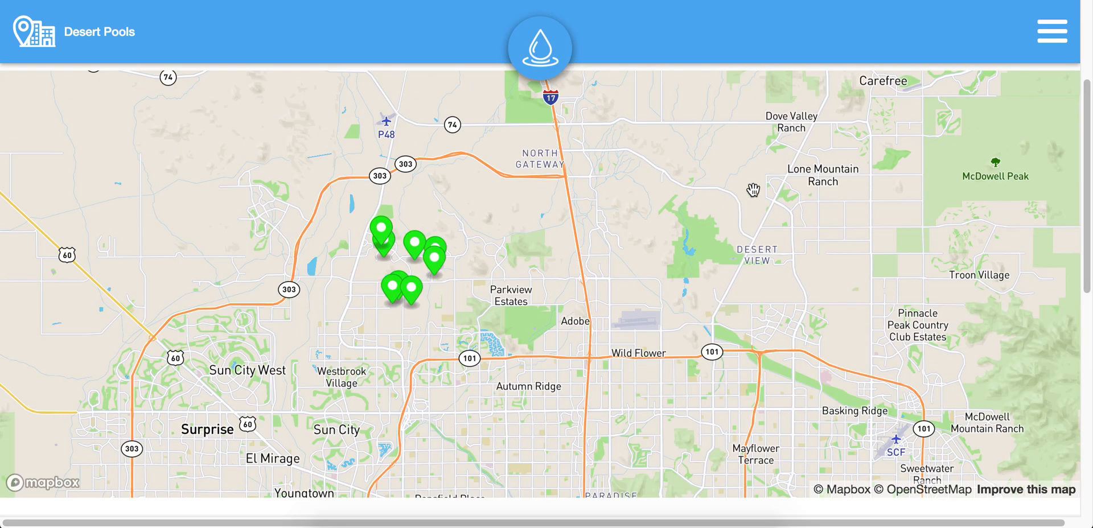
# - Add the red technician's stops to the map and compare them with the green ones
pyautogui.scroll(-7, 239, 506)
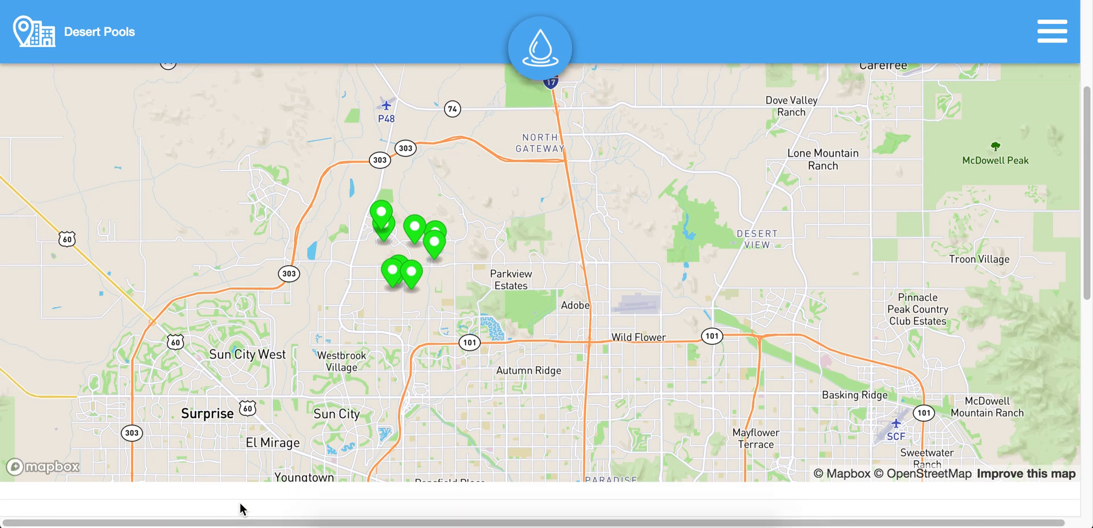
pyautogui.click(702, 362)
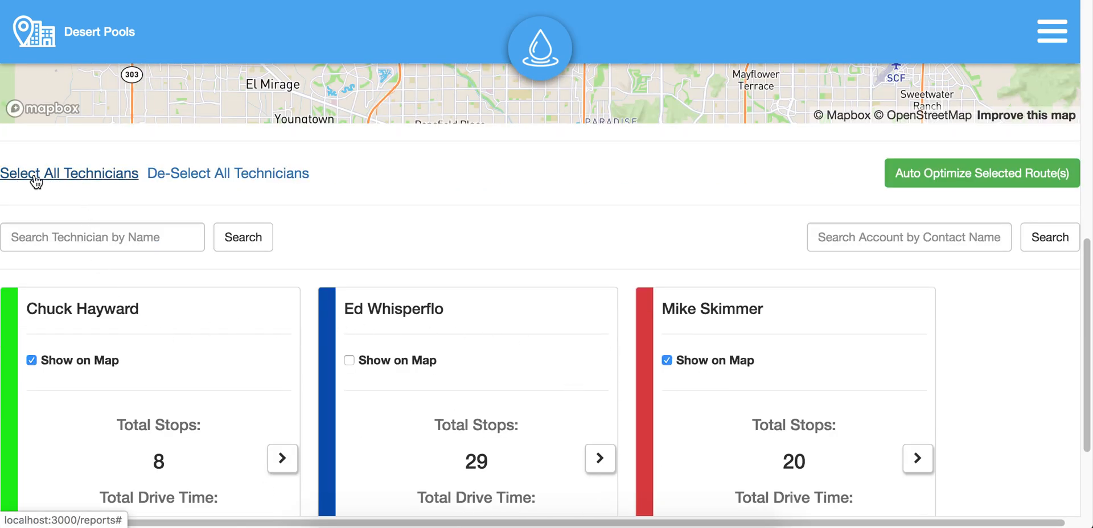
pyautogui.scroll(6, 350, 318)
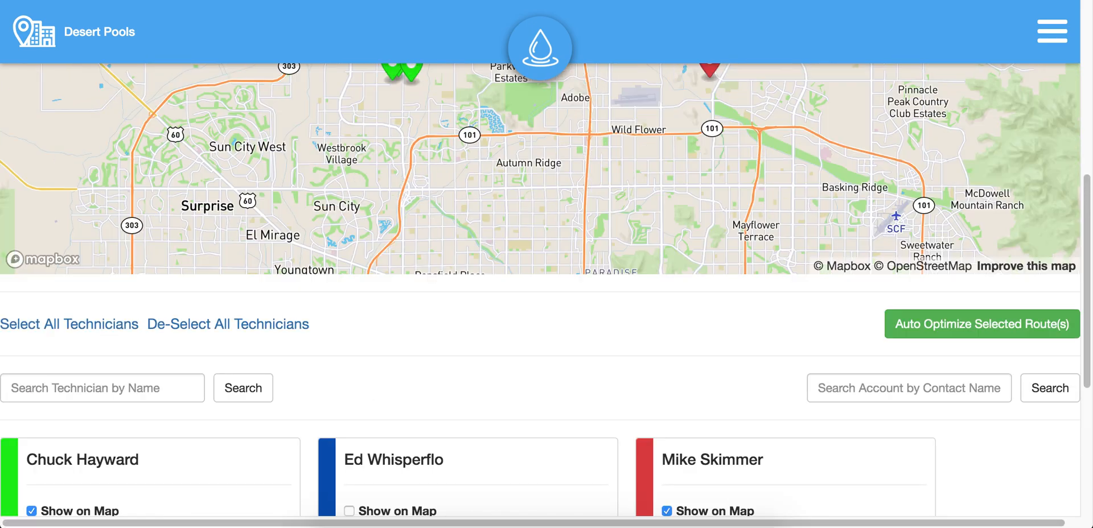
pyautogui.scroll(1, 428, 520)
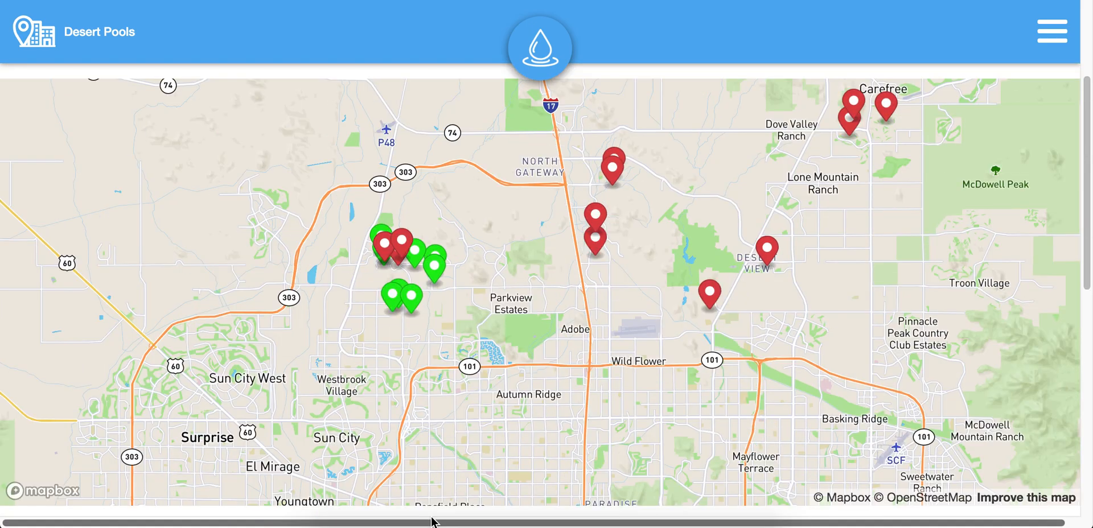
pyautogui.scroll(-8, 431, 522)
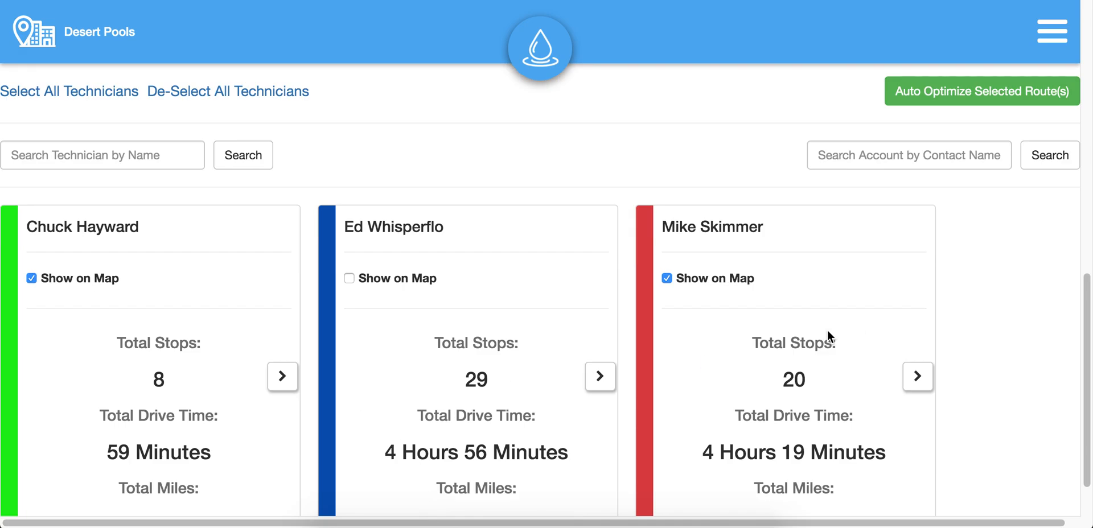
# - Search the technicians by the red technician's first name in lowercase and check the matching card
pyautogui.click(166, 144)
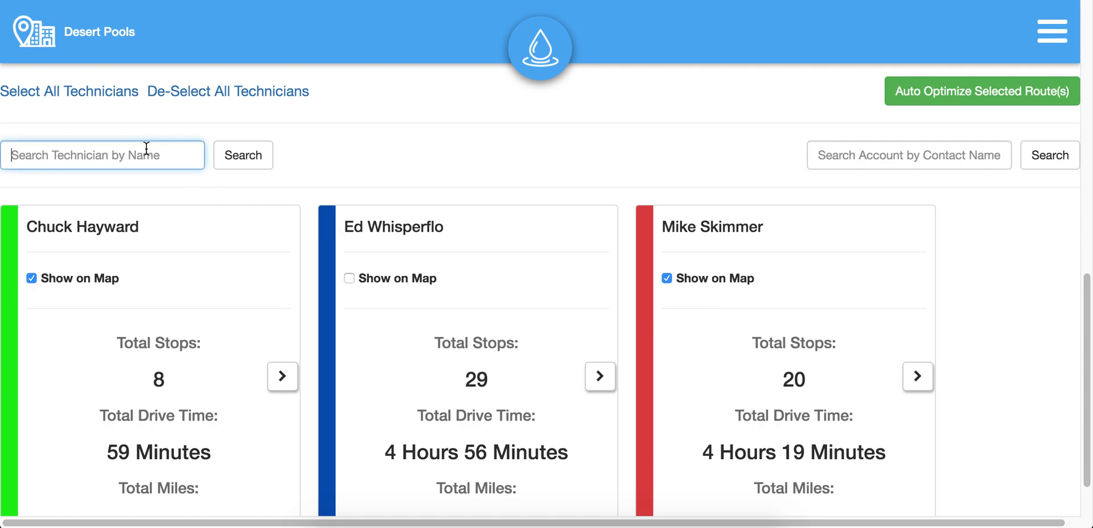
pyautogui.write('Mike')
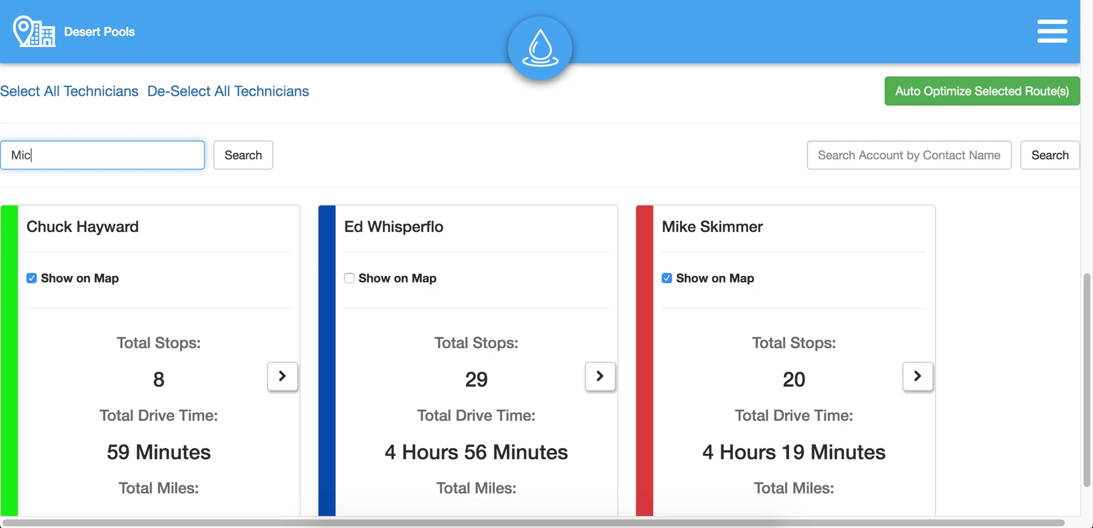
pyautogui.click(246, 155)
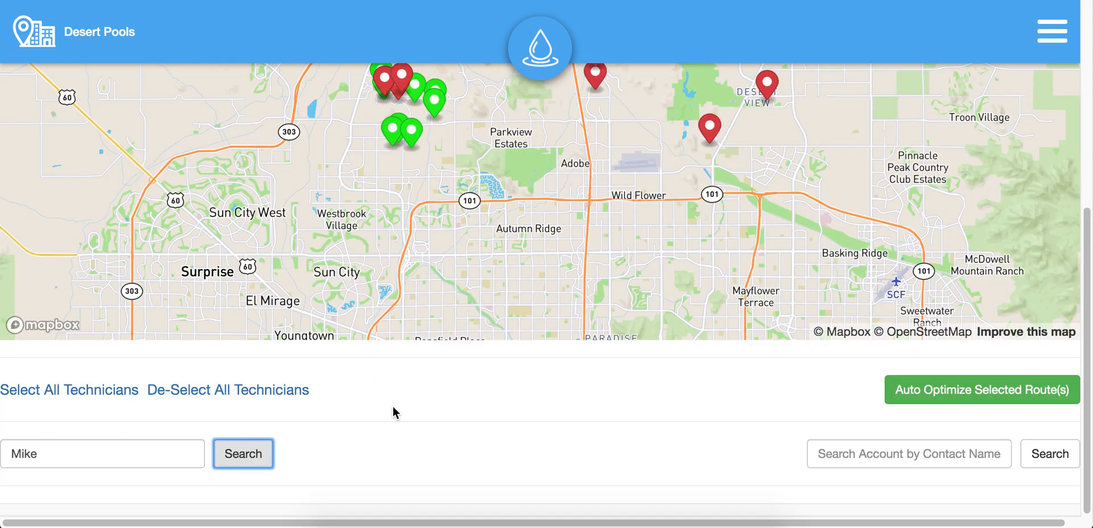
pyautogui.doubleClick(155, 450)
pyautogui.write('mike')
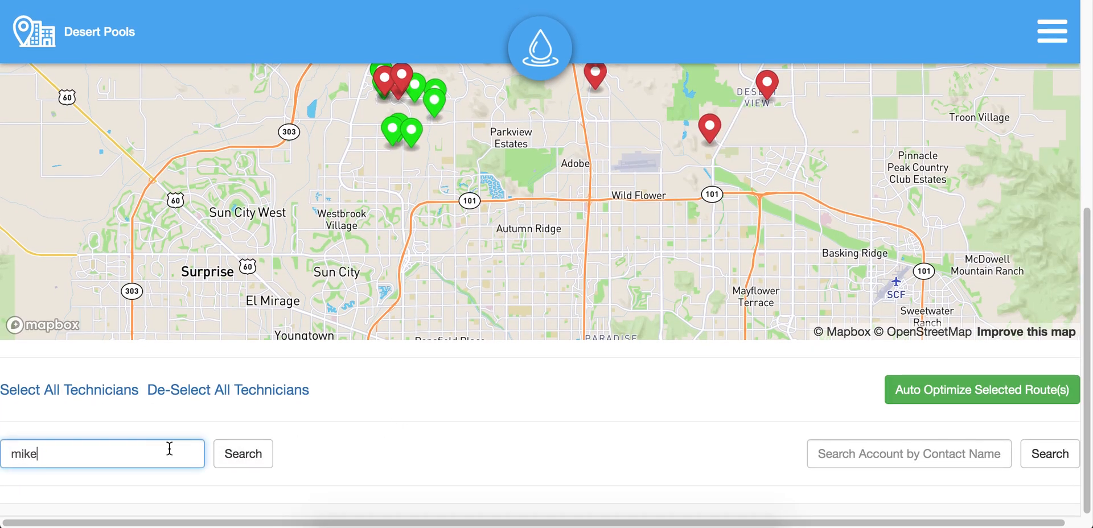
pyautogui.click(243, 453)
pyautogui.scroll(-2, 239, 454)
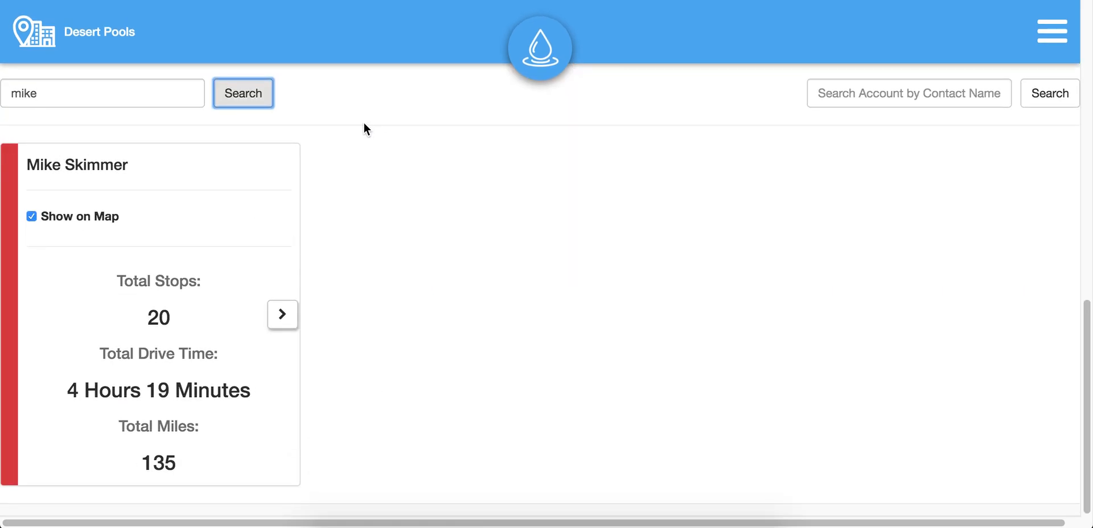
pyautogui.moveTo(27, 165); pyautogui.dragTo(135, 169)
pyautogui.click(318, 142)
pyautogui.scroll(3, 431, 192)
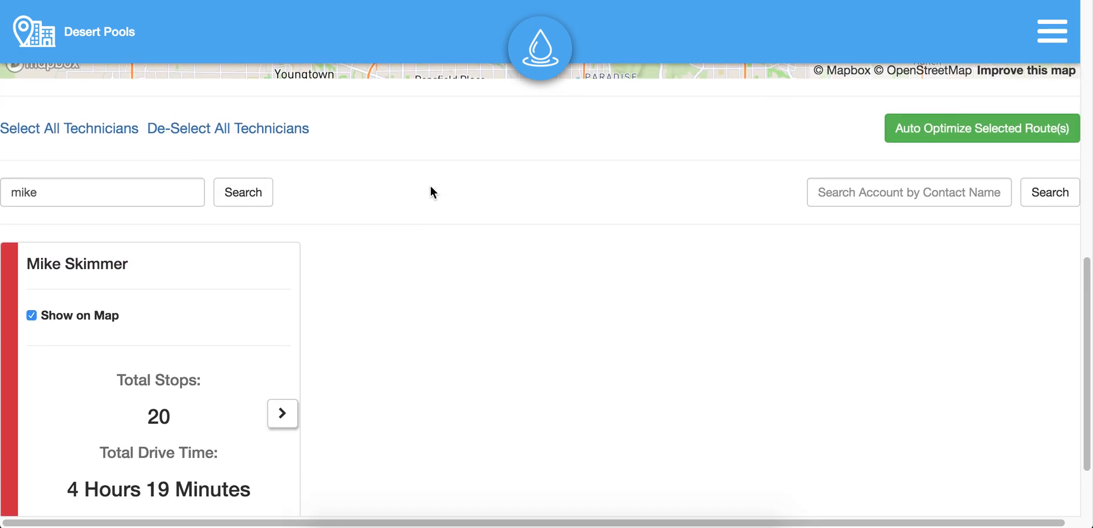
# - Clear the technician name search and rerun it to list all technicians again
pyautogui.doubleClick(151, 240)
pyautogui.press('BackSpace')
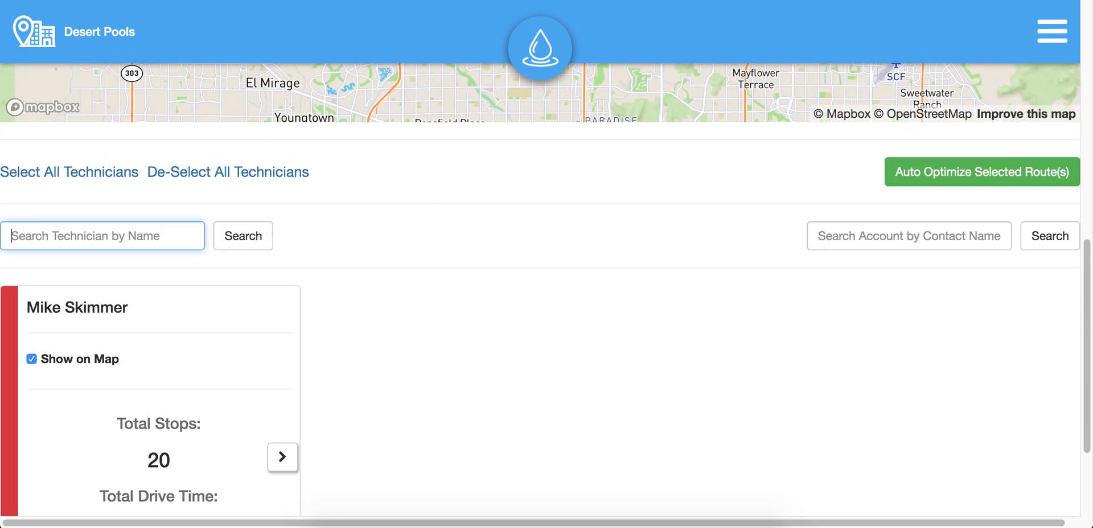
pyautogui.click(251, 242)
pyautogui.click(458, 223)
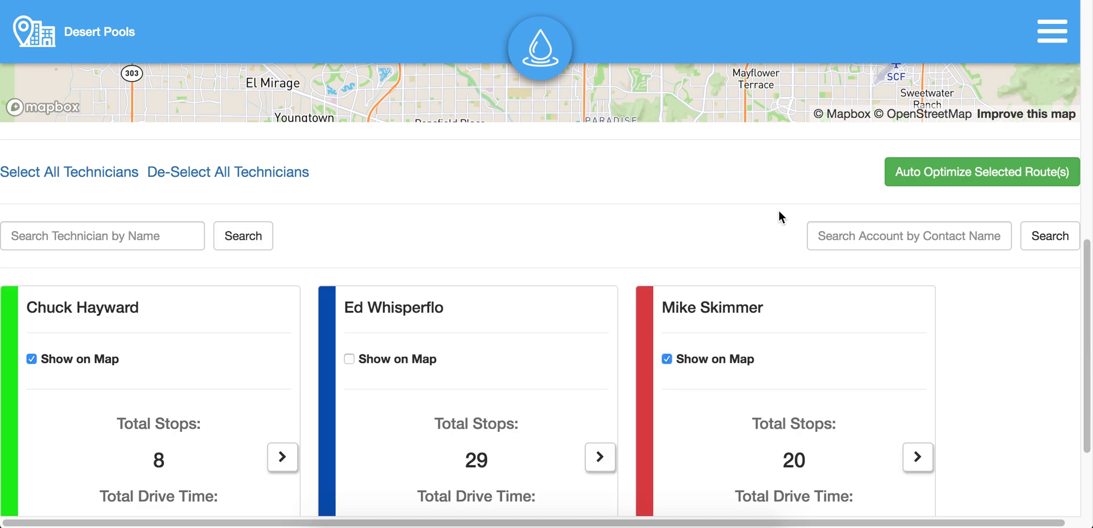
# - Search the accounts by part of a customer's contact name and open the matching Friday stop
pyautogui.scroll(-3, 594, 239)
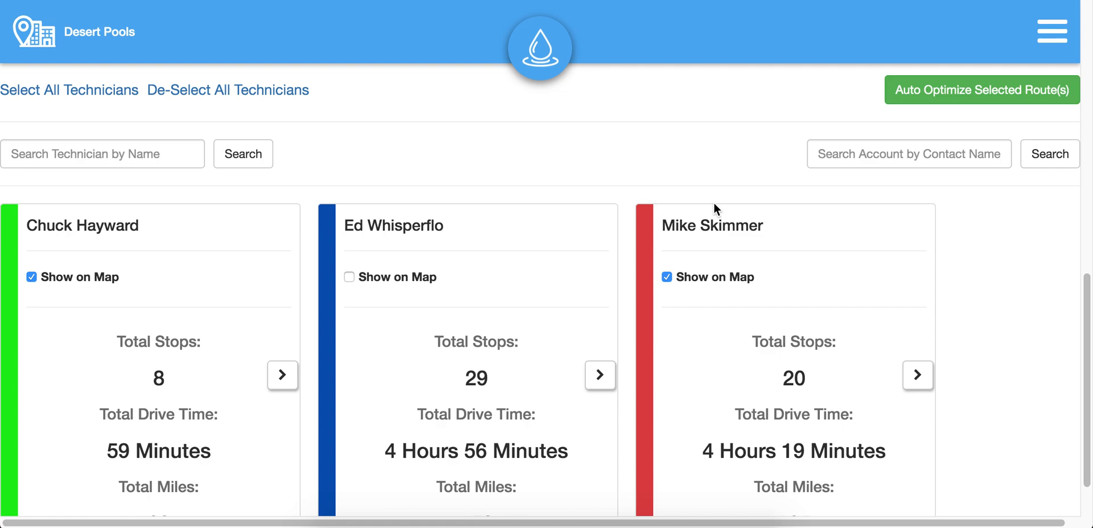
pyautogui.click(892, 156)
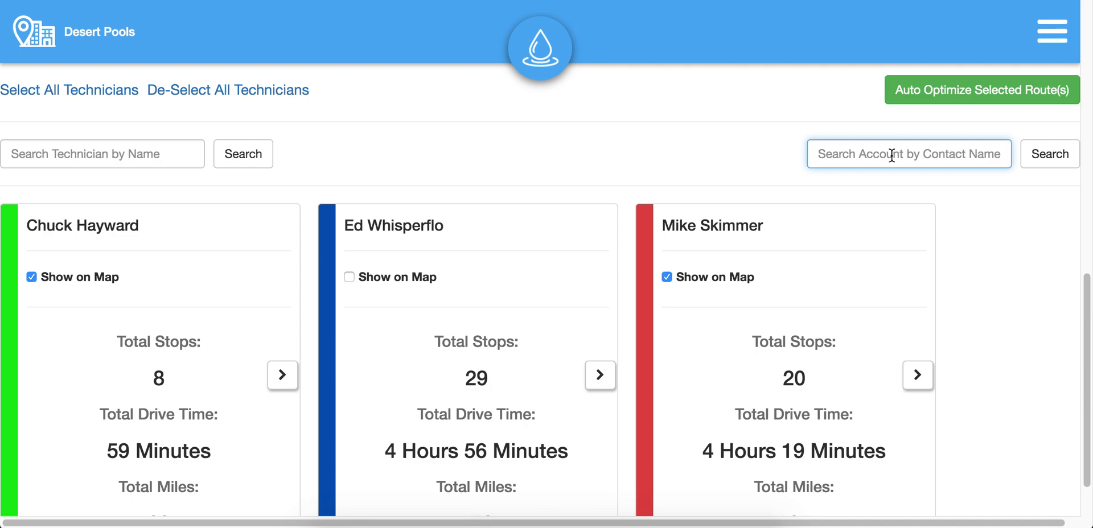
pyautogui.write('rosa')
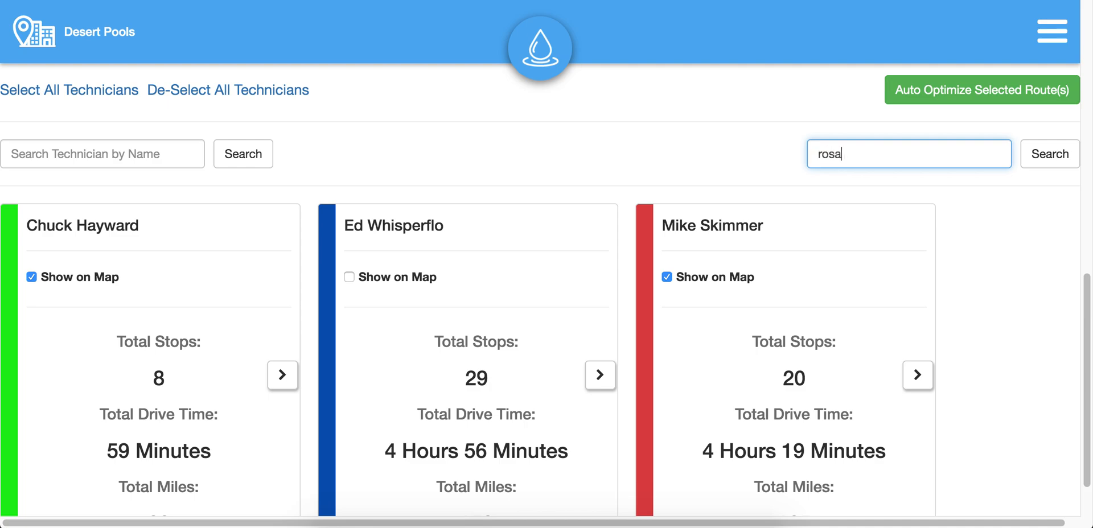
pyautogui.click(1053, 158)
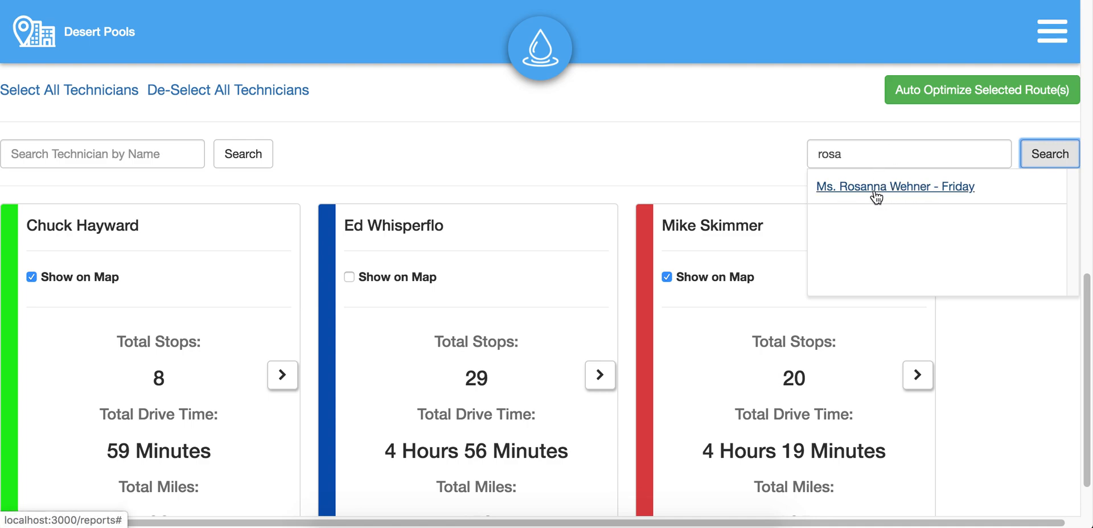
pyautogui.click(934, 188)
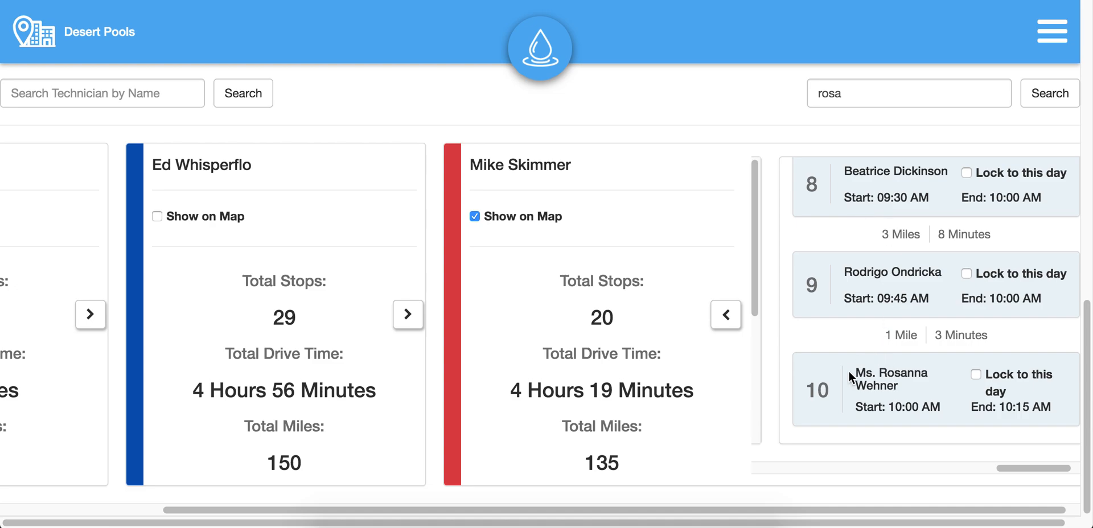
# - Examine the found customer's scheduled time and the preceding Friday stops, then collapse the red technician's daily routes
pyautogui.moveTo(856, 407); pyautogui.dragTo(940, 406)
pyautogui.click(920, 388)
pyautogui.scroll(2, 881, 401)
pyautogui.scroll(10, 875, 358)
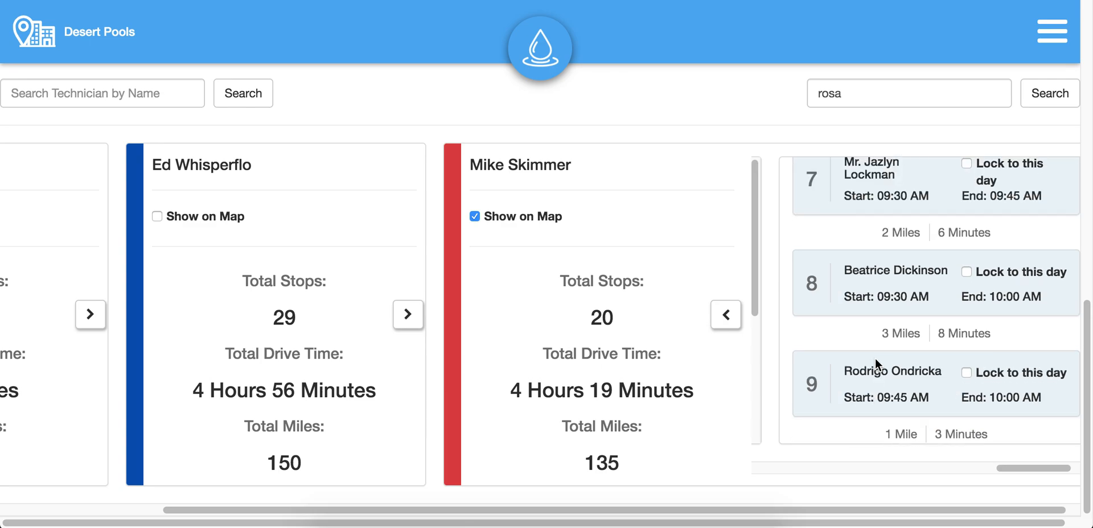
pyautogui.scroll(10, 876, 357)
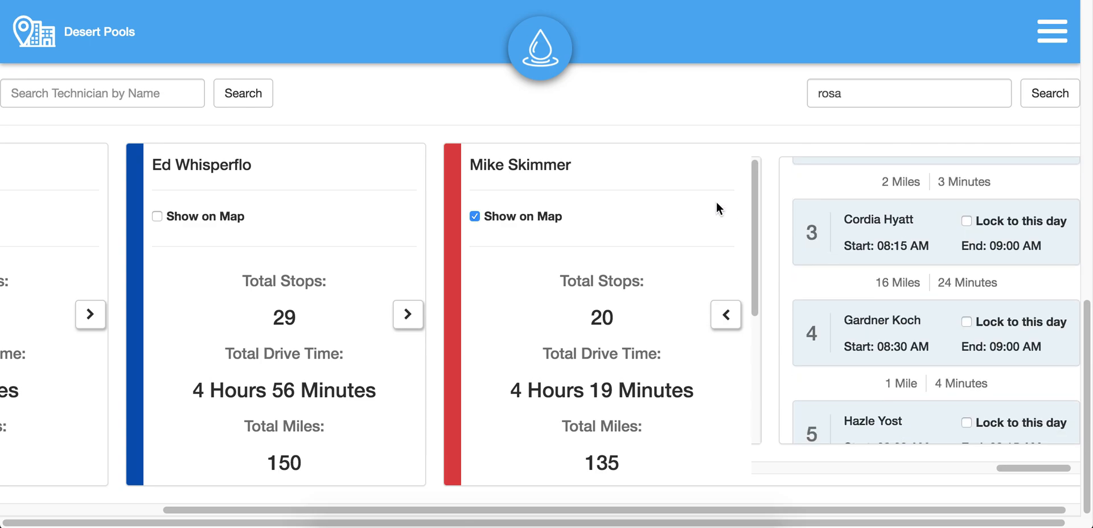
pyautogui.click(726, 315)
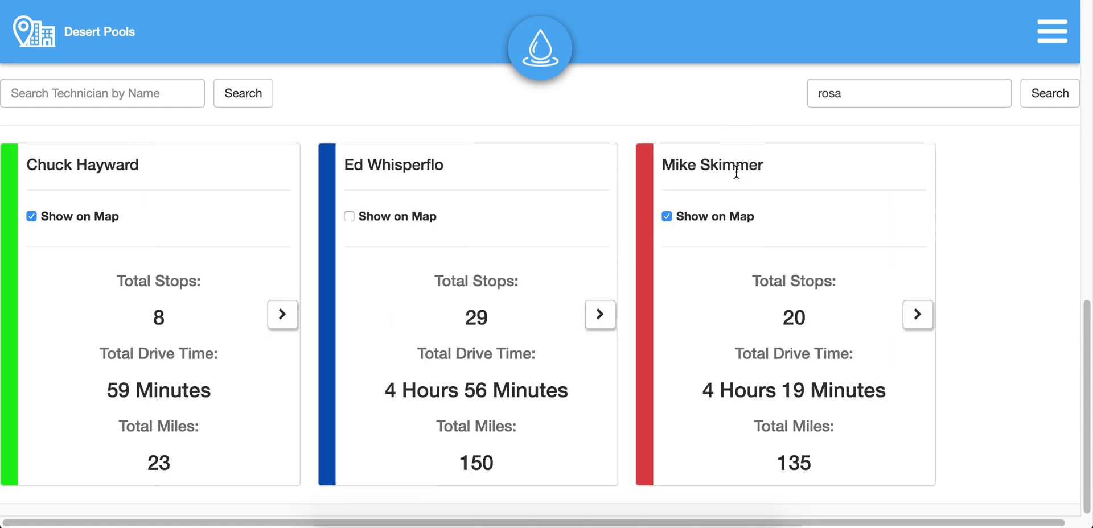
# - Zoom out the route map to view the full spread of both selected technicians' stops, then return to the technician cards
pyautogui.scroll(5, 1030, 374)
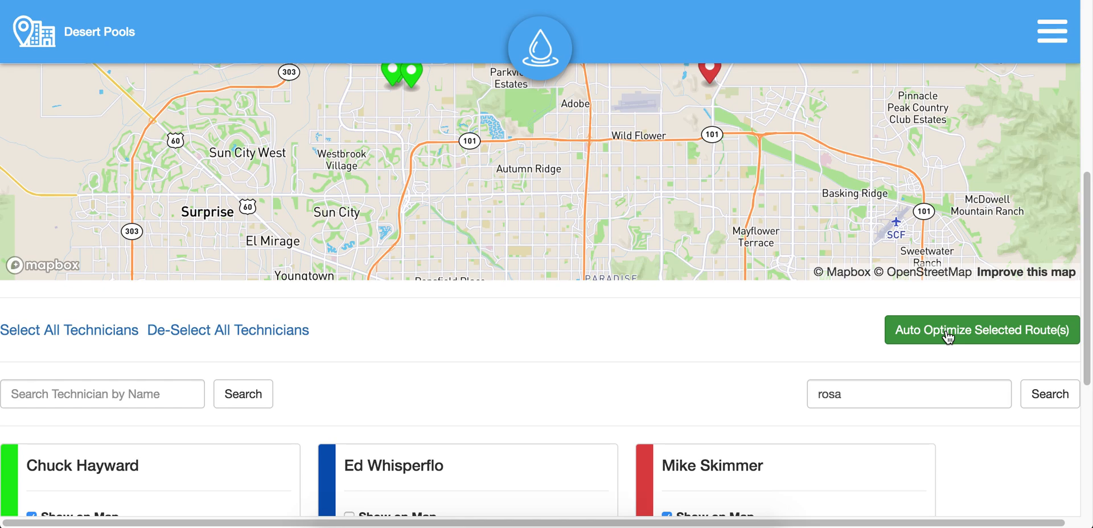
pyautogui.scroll(4, 634, 378)
pyautogui.scroll(2, 575, 436)
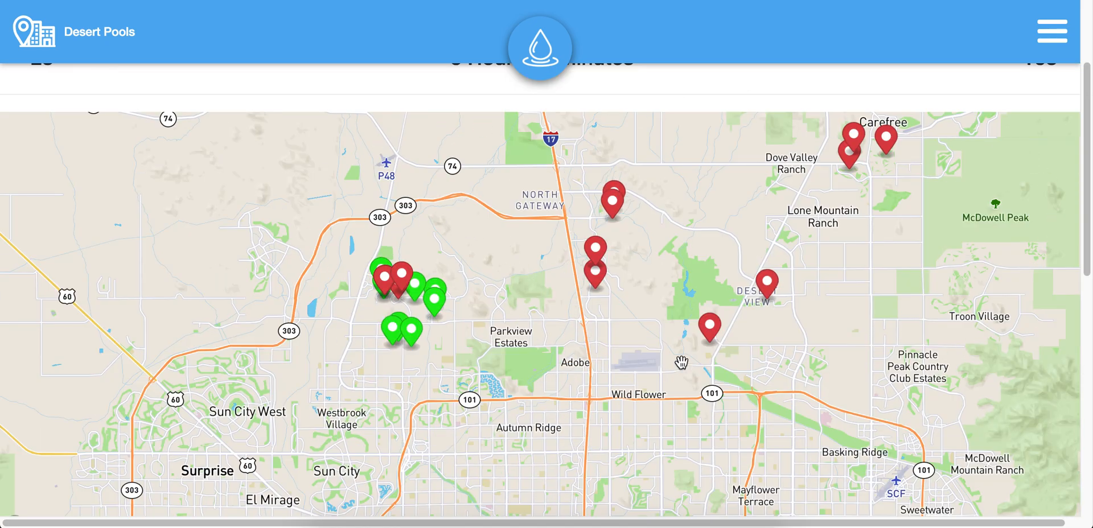
pyautogui.moveTo(655, 342); pyautogui.dragTo(624, 412)
pyautogui.scroll(-3, 606, 382)
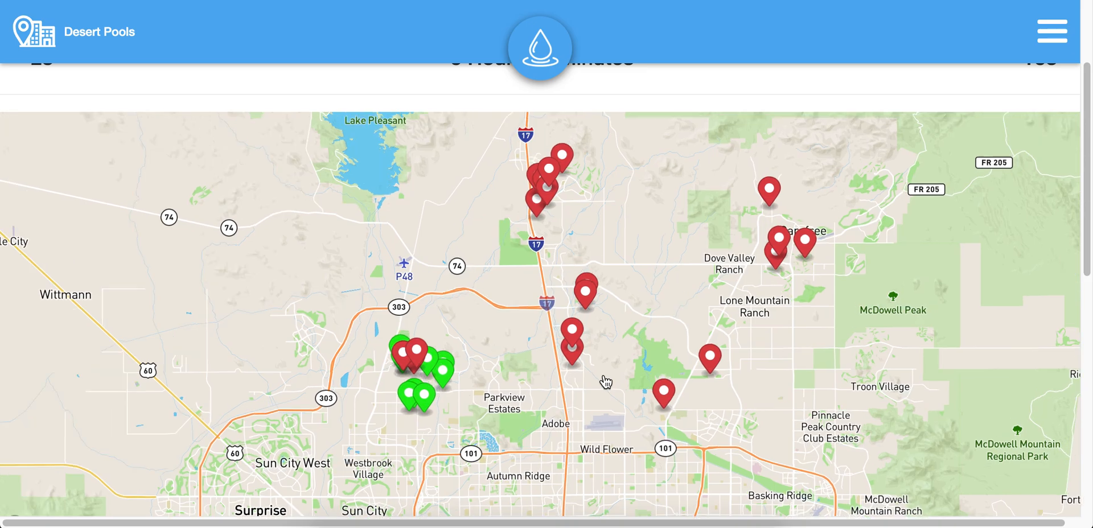
pyautogui.scroll(-5, 441, 450)
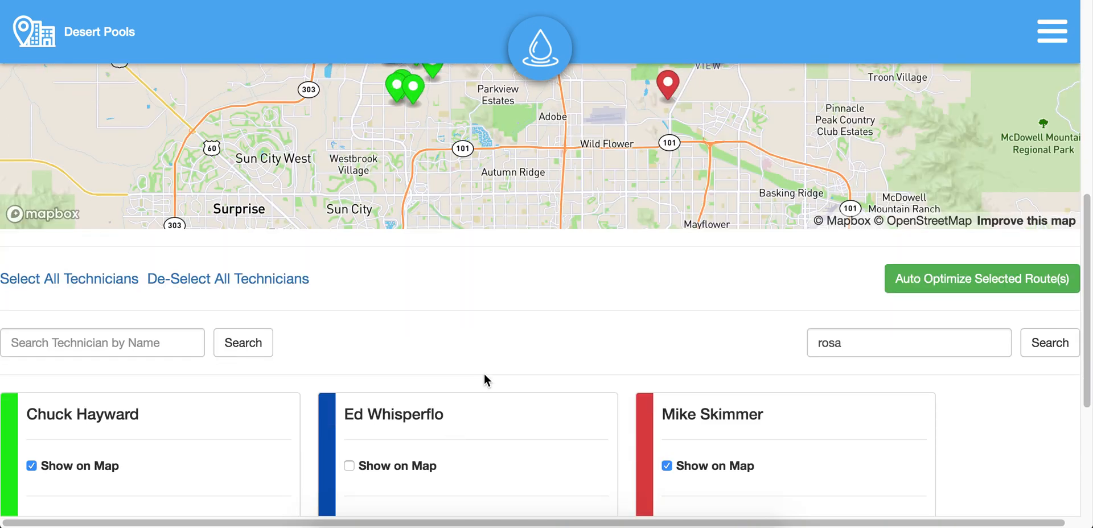